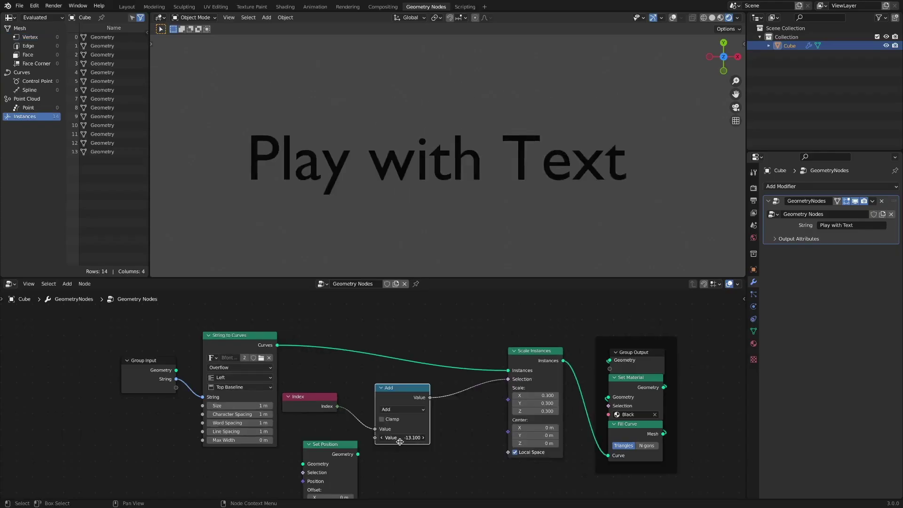
# Scrub the second value of the Add nodes that drive the letters' scale and position effects
pyautogui.moveTo(414, 442); pyautogui.dragTo(421, 442)
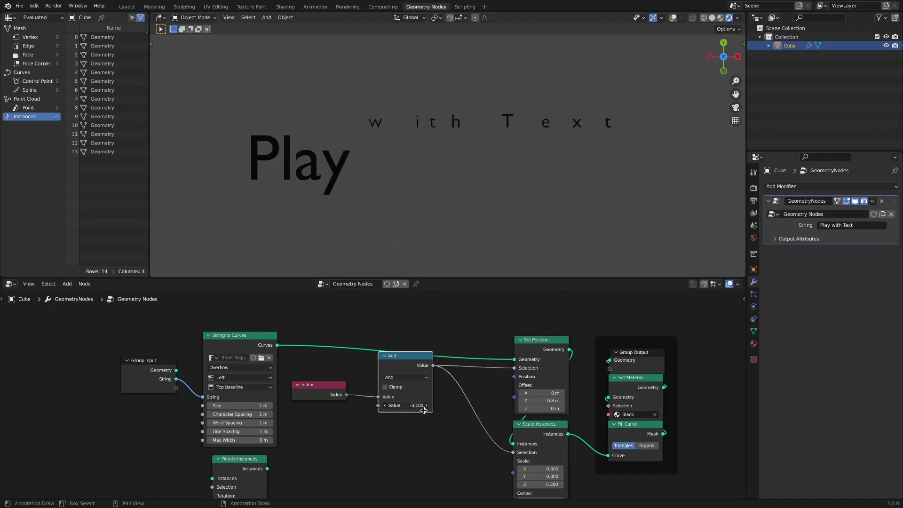
pyautogui.moveTo(423, 411); pyautogui.dragTo(426, 410)
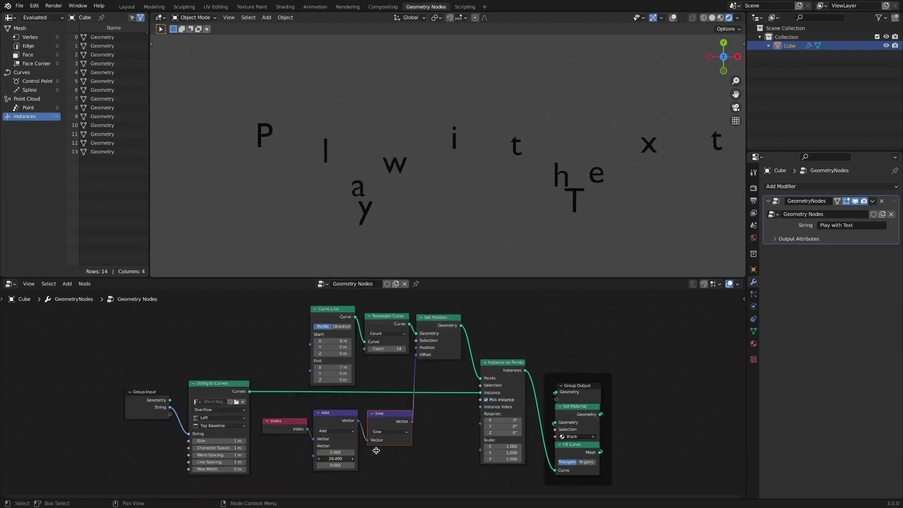
pyautogui.moveTo(377, 451); pyautogui.dragTo(341, 455)
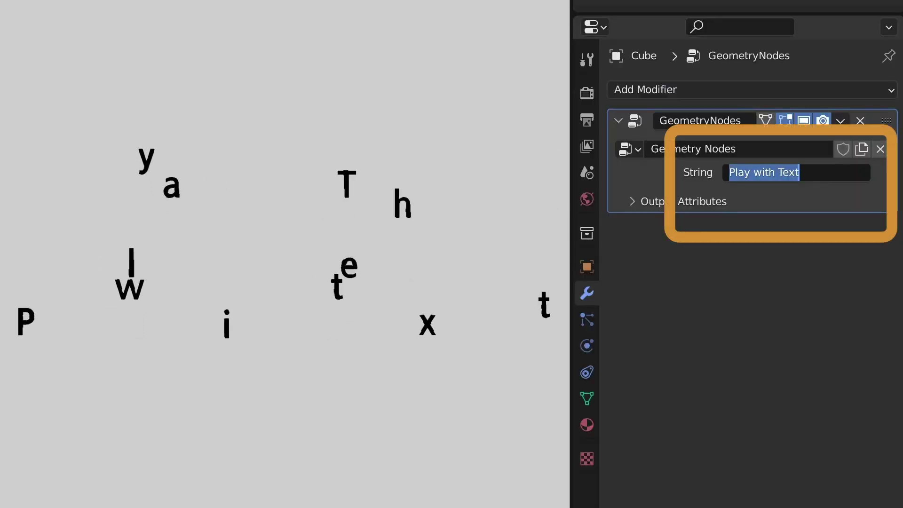
# Set the Geometry Nodes modifier's String to "Ok! Anotherone"
pyautogui.write('Ok! ')
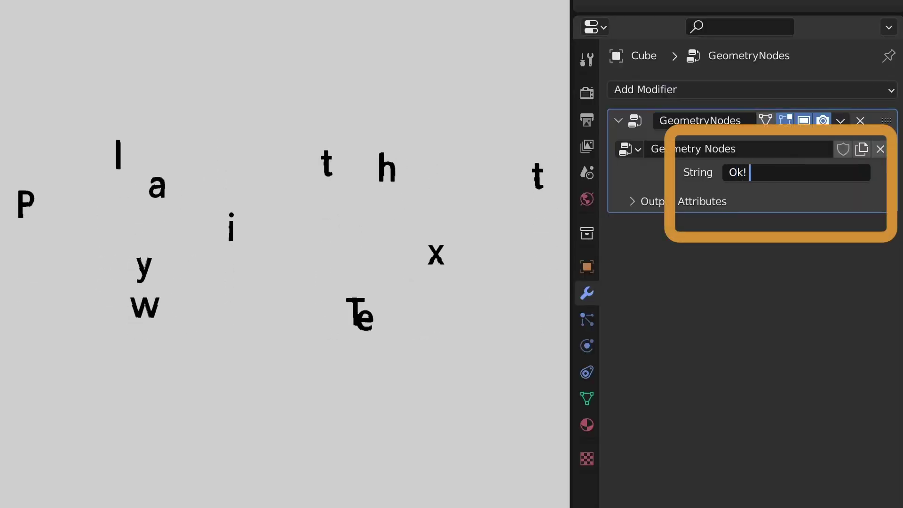
pyautogui.write('Anotherone')
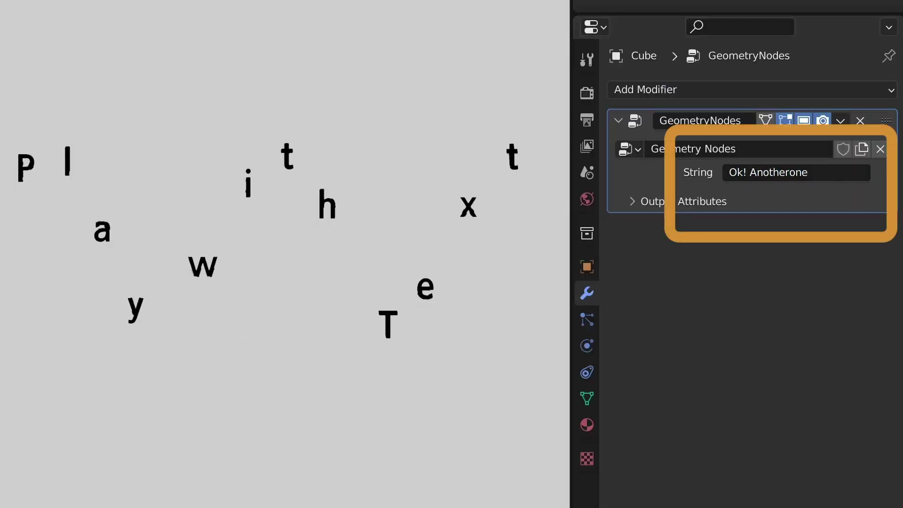
pyautogui.press('Return')
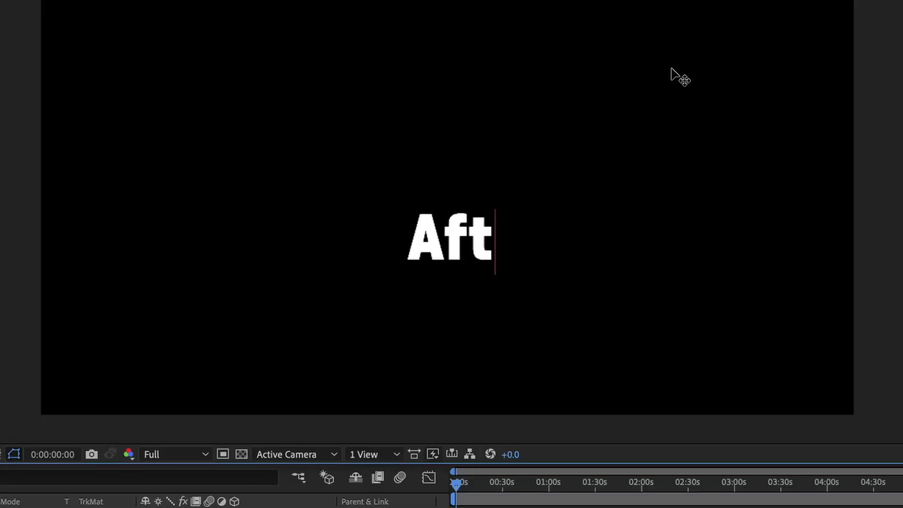
# In After Effects, complete the text layer as "AfterEffects Text Animation" and add another Position animator to it
pyautogui.write('erEffects Text Animation')
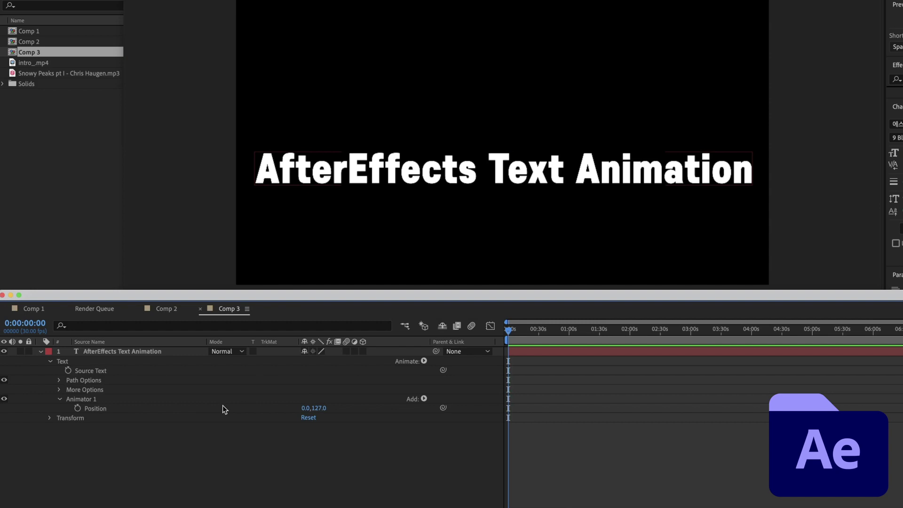
pyautogui.click(424, 362)
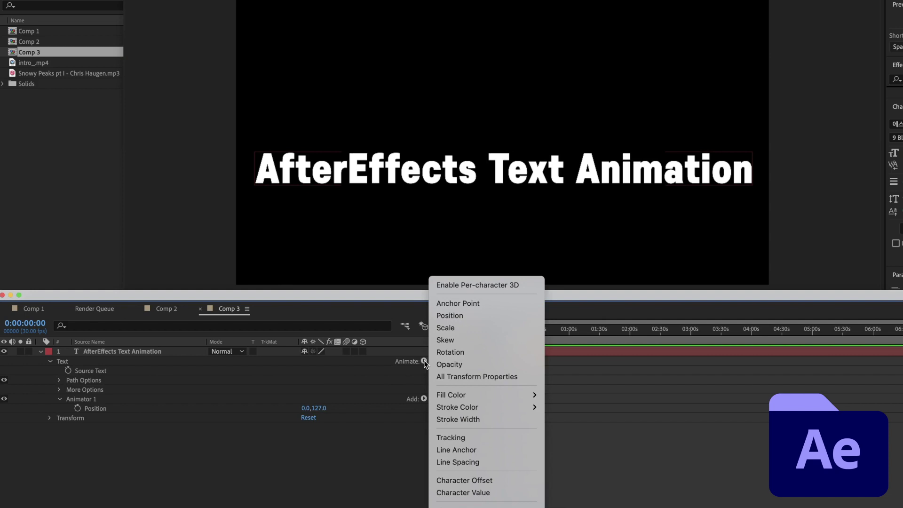
pyautogui.click(498, 315)
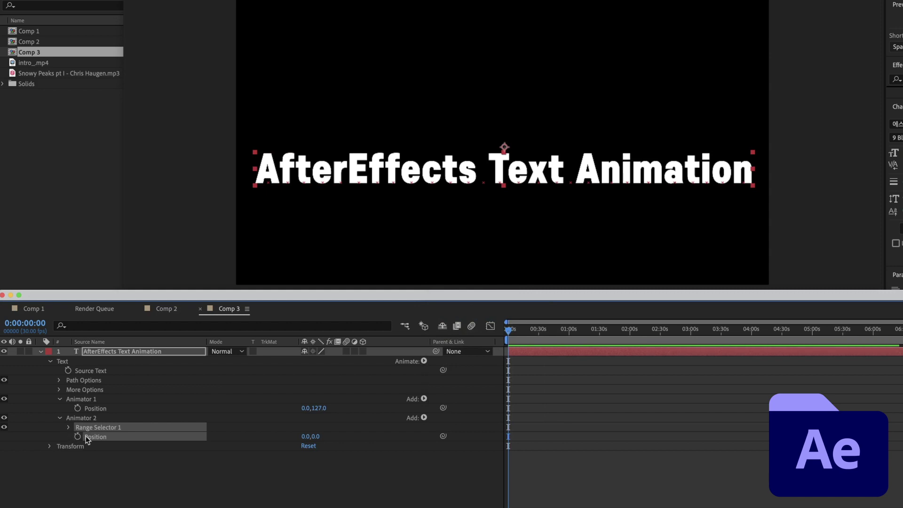
pyautogui.click(165, 465)
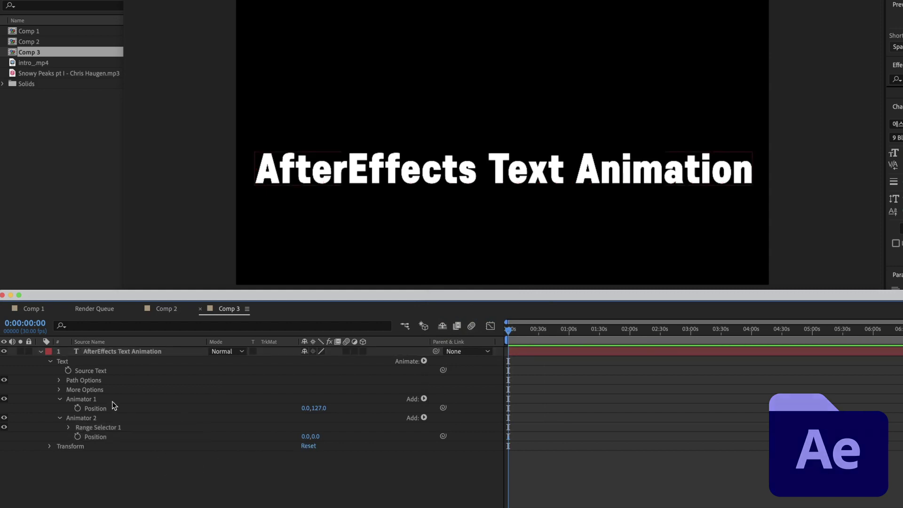
# Set Animator 2's Position to 0.0,112.0 and scrub the Start value of its range selector
pyautogui.click(69, 428)
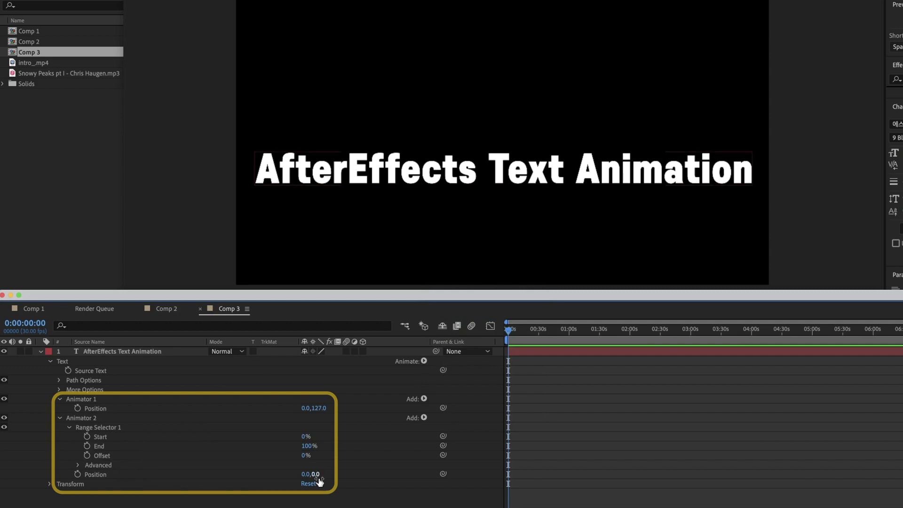
pyautogui.moveTo(312, 474); pyautogui.dragTo(406, 474)
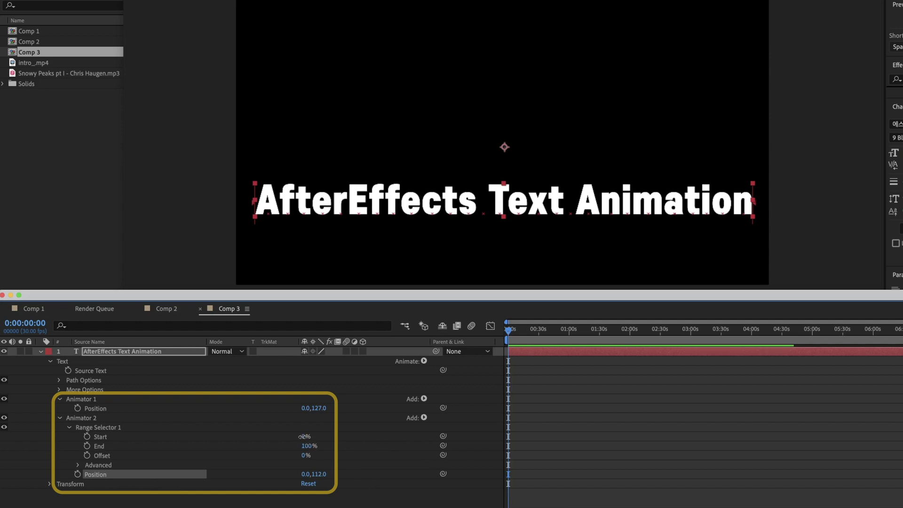
pyautogui.moveTo(304, 437); pyautogui.dragTo(316, 453)
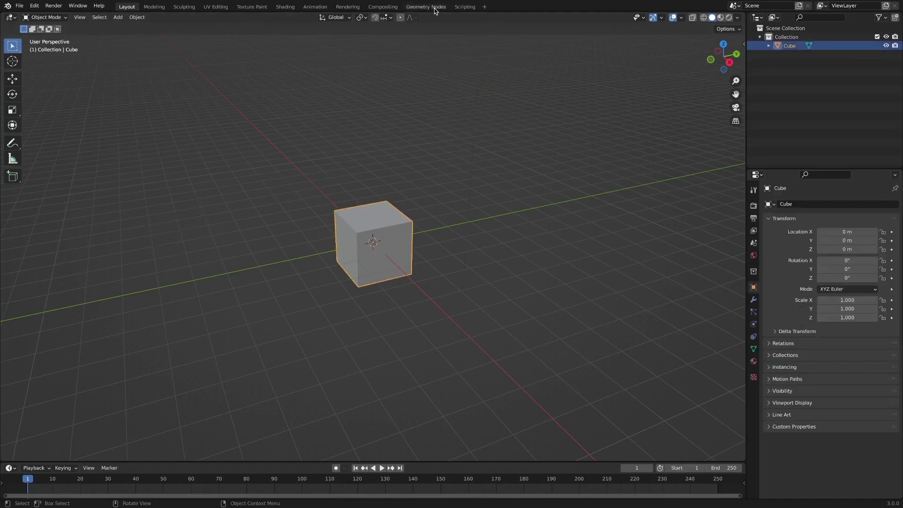
# In Blender, open the Geometry Nodes workspace and create a new geometry node tree for the cube
pyautogui.click(432, 7)
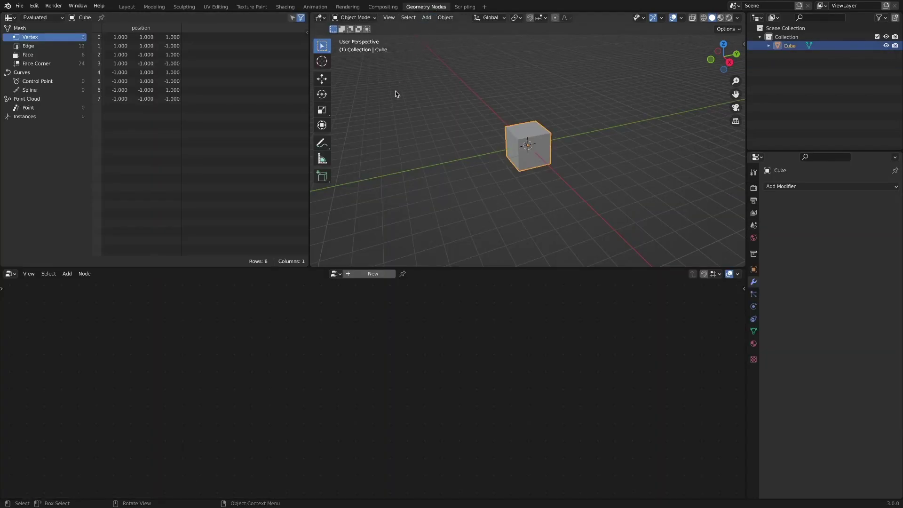
pyautogui.click(370, 274)
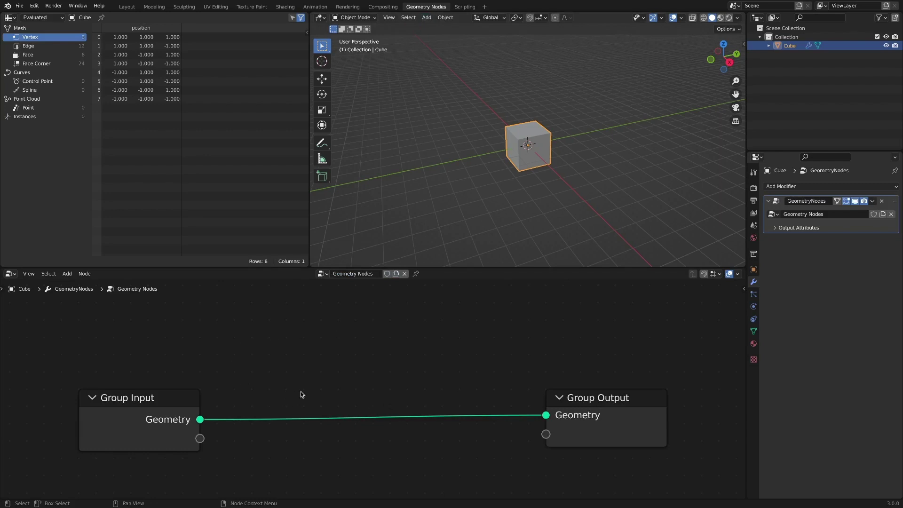
pyautogui.press('Home')
# Insert a String to Curves node between Group Input and Group Output
pyautogui.hotkey('shift', 'a')
pyautogui.moveTo(368, 349)
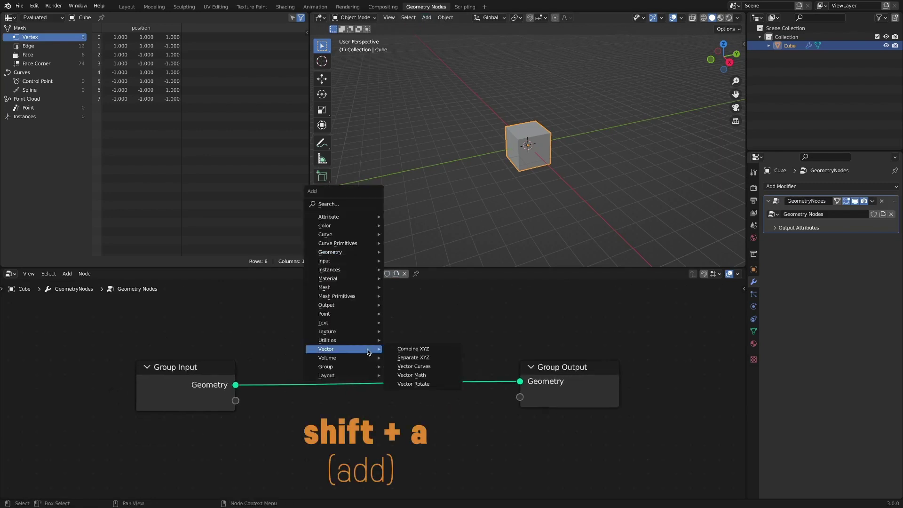
pyautogui.moveTo(365, 324)
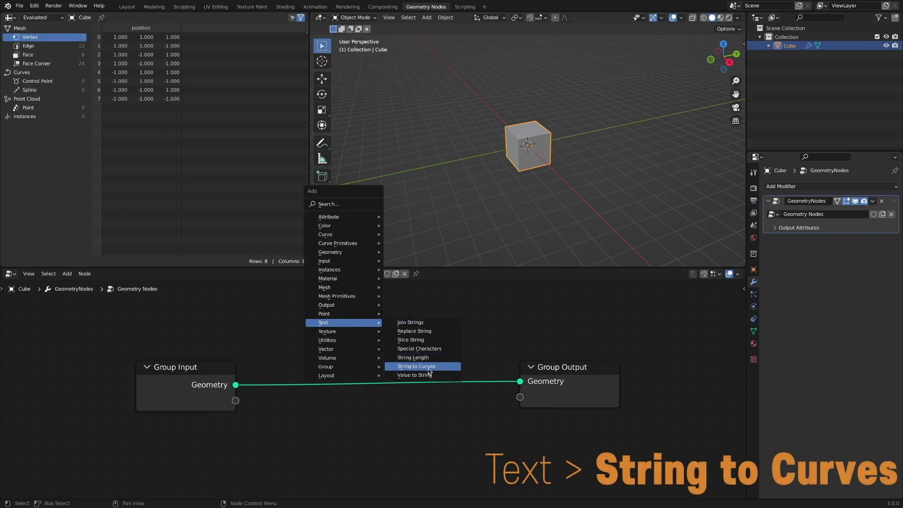
pyautogui.click(428, 371)
pyautogui.click(366, 328)
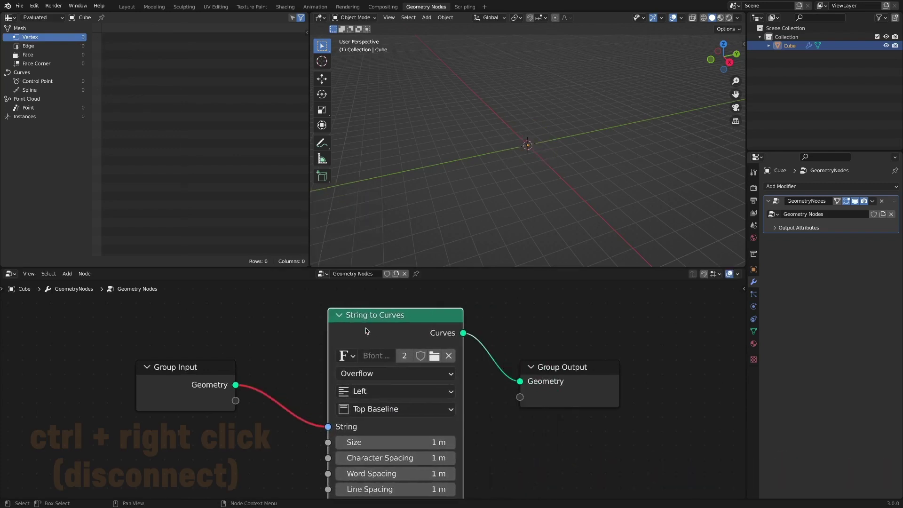
# Cut the invalid Geometry link and expose the String to Curves node's String socket as a Group Input
pyautogui.scroll(-1, 399, 406)
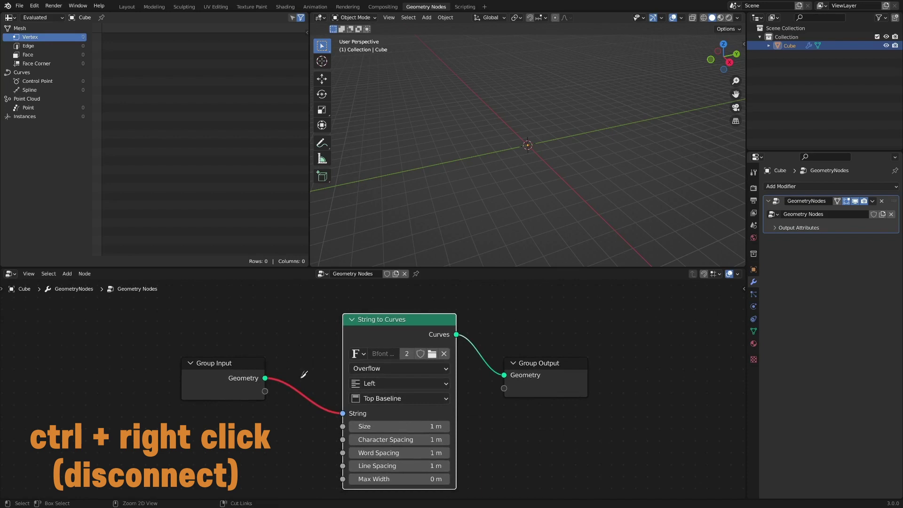
pyautogui.keyDown('ctrl'); pyautogui.moveTo(304, 374); pyautogui.dragTo(306, 408, button='right'); pyautogui.keyUp('ctrl')
pyautogui.moveTo(343, 413); pyautogui.dragTo(265, 391)
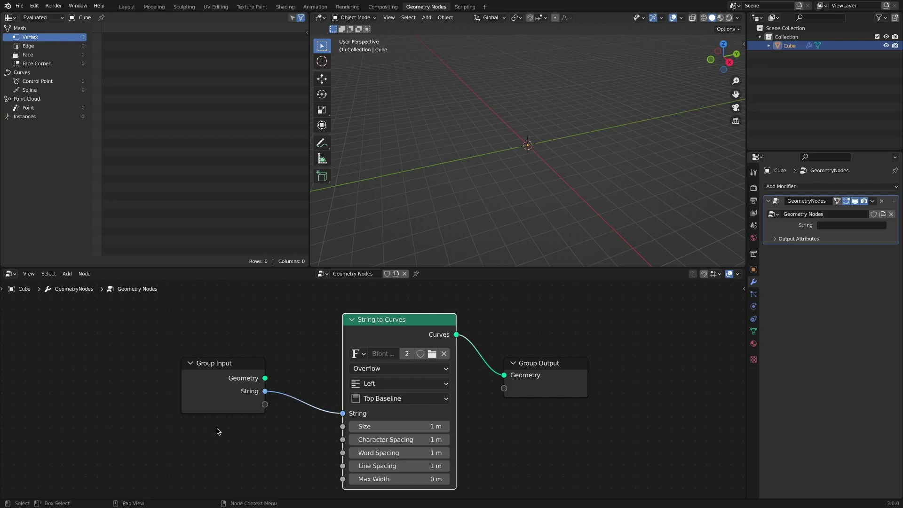
# Set the modifier's String input to "Play with Text"
pyautogui.click(852, 226)
pyautogui.write('P')
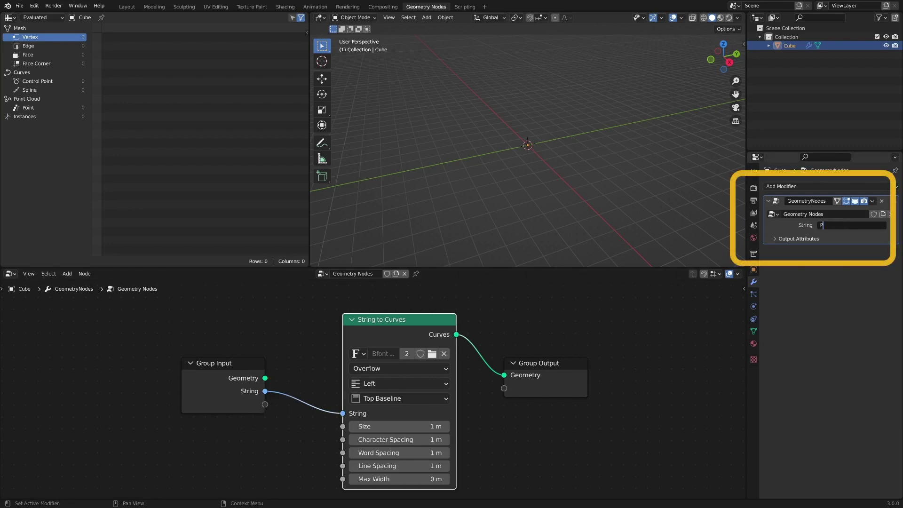
pyautogui.write('lay with Text')
pyautogui.press('Return')
# Show the text from the top, narrow the spreadsheet and hide the viewport's tool strip
pyautogui.click(539, 178)
pyautogui.press('KP_7')
pyautogui.scroll(6, 584, 137)
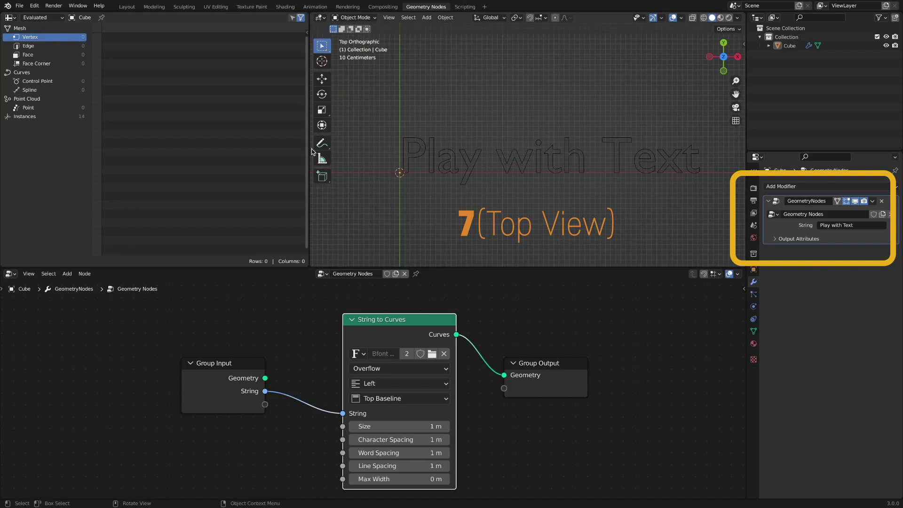
pyautogui.moveTo(309, 153); pyautogui.dragTo(209, 153)
pyautogui.click(544, 168)
pyautogui.press('t')
# Make room between String to Curves and Group Output and insert a Fill Curve node on their link
pyautogui.moveTo(537, 362); pyautogui.dragTo(612, 358)
pyautogui.moveTo(426, 323); pyautogui.dragTo(395, 319)
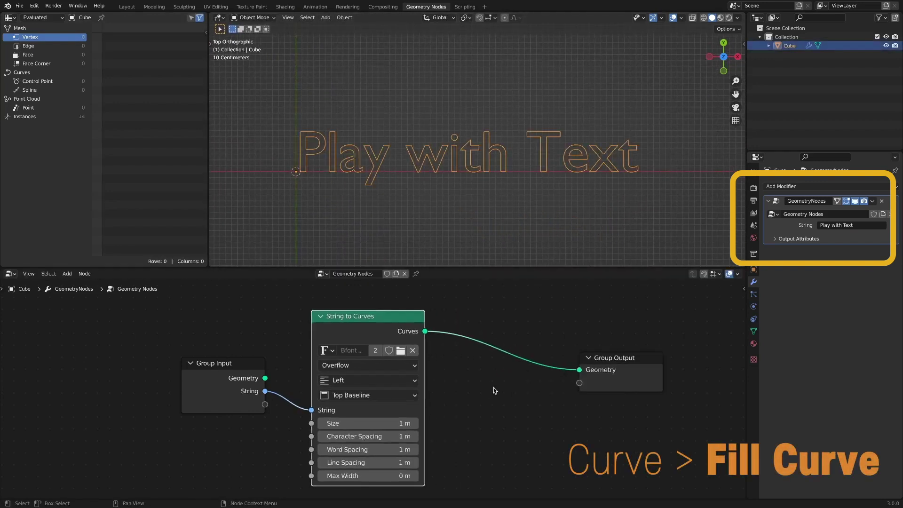
pyautogui.hotkey('shift', 'a')
pyautogui.moveTo(478, 306)
pyautogui.click(523, 100)
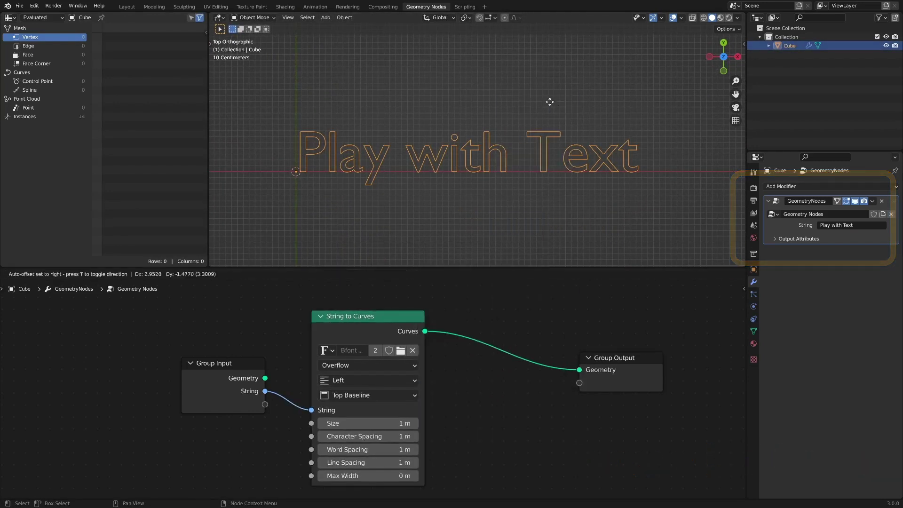
pyautogui.click(480, 312)
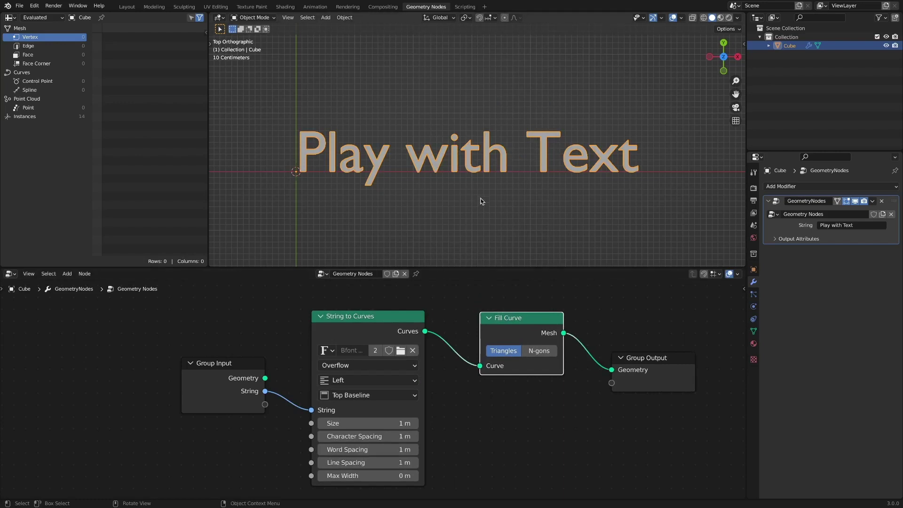
# Insert a Set Material node between Fill Curve and Group Output
pyautogui.hotkey('shift', 'a')
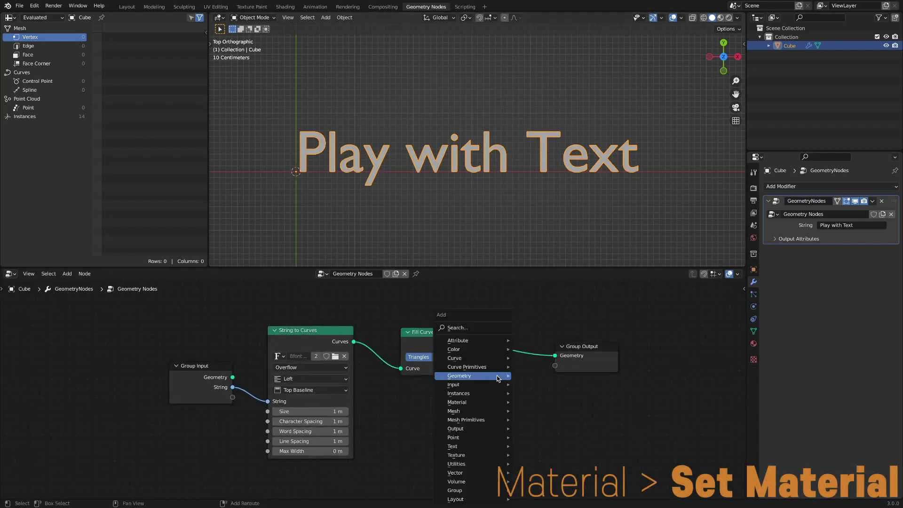
pyautogui.moveTo(490, 404)
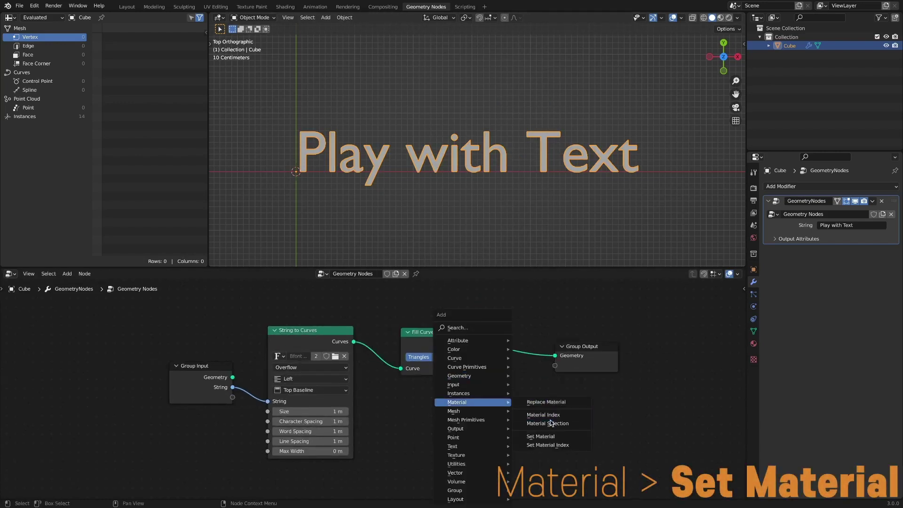
pyautogui.click(560, 439)
pyautogui.click(549, 338)
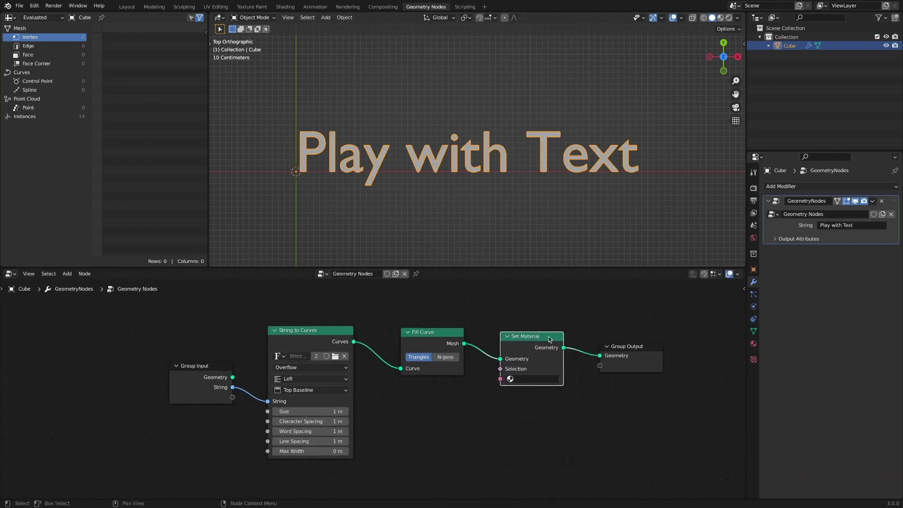
# Check the Black material's base color and assign Black in the Set Material node
pyautogui.click(754, 343)
pyautogui.click(856, 319)
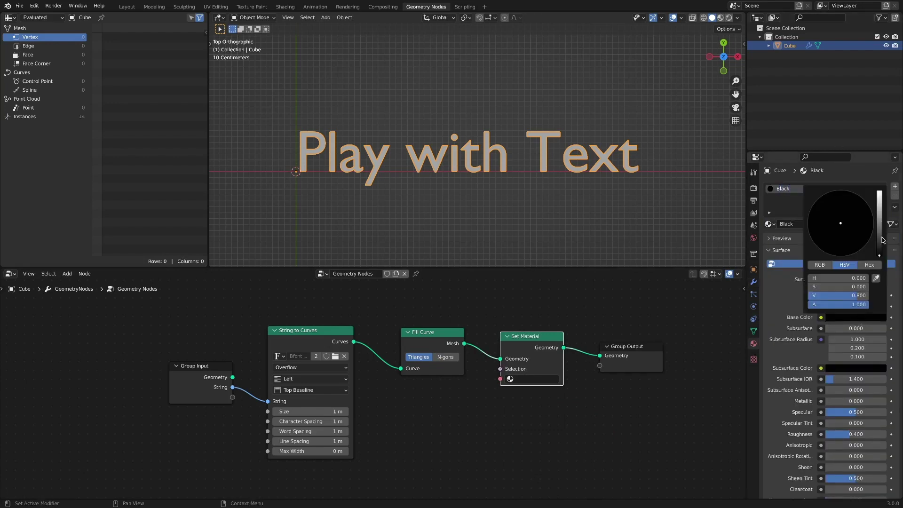
pyautogui.click(541, 379)
pyautogui.click(532, 392)
# Display the text in rendered shading without overlays and make the viewport slightly taller
pyautogui.press('z')
pyautogui.click(655, 183)
pyautogui.click(672, 17)
pyautogui.moveTo(668, 267); pyautogui.dragTo(670, 278)
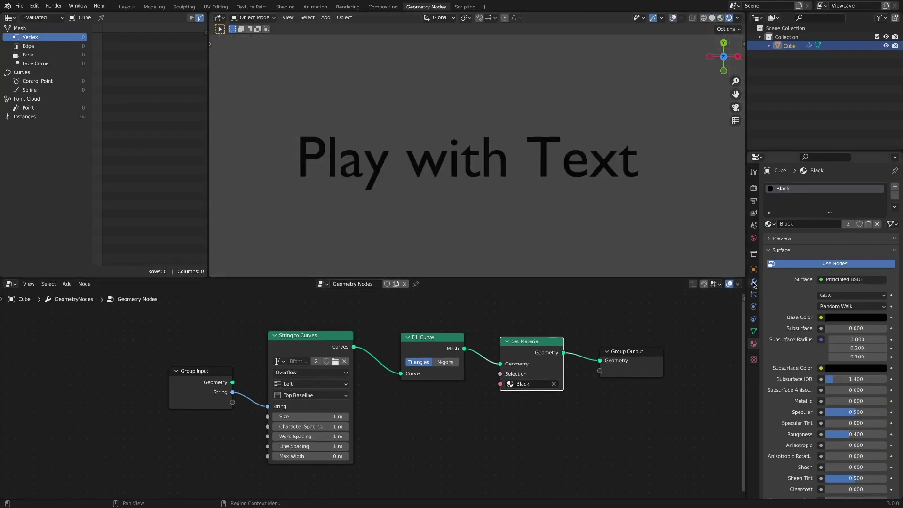
# Return to the modifier settings, stack Set Material and Fill Curve beneath Group Output, and enclose all three nodes in a frame
pyautogui.click(754, 282)
pyautogui.moveTo(544, 342); pyautogui.dragTo(641, 381)
pyautogui.moveTo(433, 338); pyautogui.dragTo(631, 434)
pyautogui.moveTo(649, 339); pyautogui.dragTo(704, 450)
pyautogui.hotkey('ctrl', 'j')
pyautogui.moveTo(668, 338); pyautogui.dragTo(684, 336)
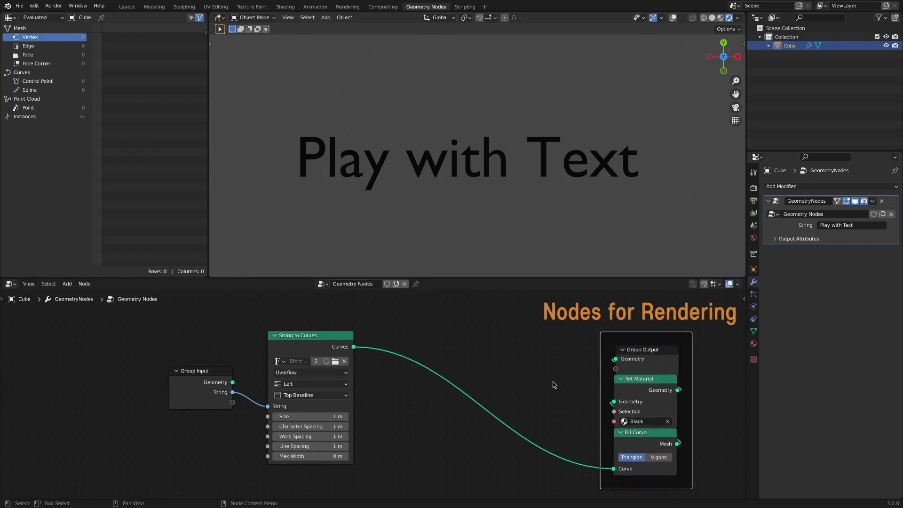
# Narrow the spreadsheet further and space out the Group Input and String to Curves nodes to leave room between them
pyautogui.moveTo(322, 336); pyautogui.dragTo(388, 340)
pyautogui.scroll(-1, 389, 340)
pyautogui.moveTo(388, 340); pyautogui.dragTo(389, 334, button='middle')
pyautogui.moveTo(209, 143); pyautogui.dragTo(149, 143)
pyautogui.moveTo(93, 139); pyautogui.dragTo(64, 129)
pyautogui.scroll(-1, 488, 348)
pyautogui.moveTo(488, 348); pyautogui.dragTo(473, 355, button='middle')
pyautogui.moveTo(355, 344); pyautogui.dragTo(370, 343)
pyautogui.moveTo(214, 376); pyautogui.dragTo(199, 367)
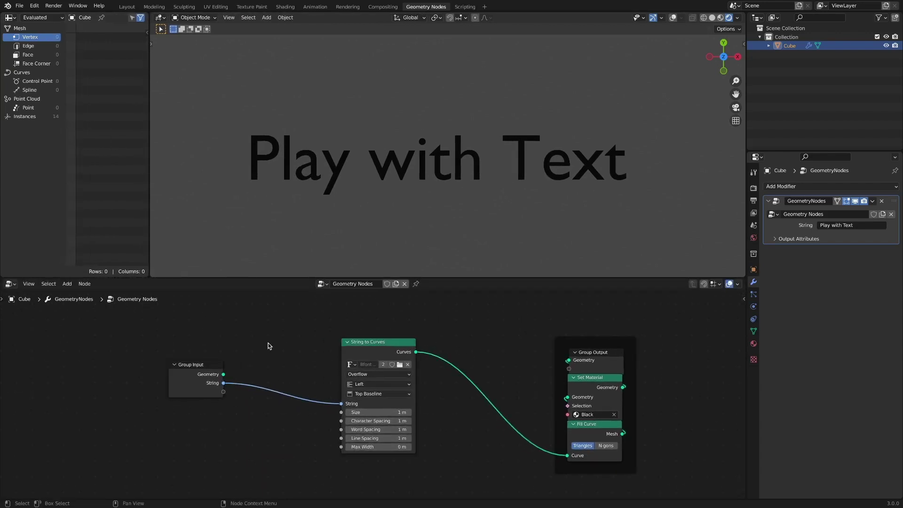
# Try a Slice String node before String to Curves with a varied Length, remove it, and move String to Curves nearer Group Input
pyautogui.hotkey('shift', 'a')
pyautogui.moveTo(233, 373)
pyautogui.click(313, 402)
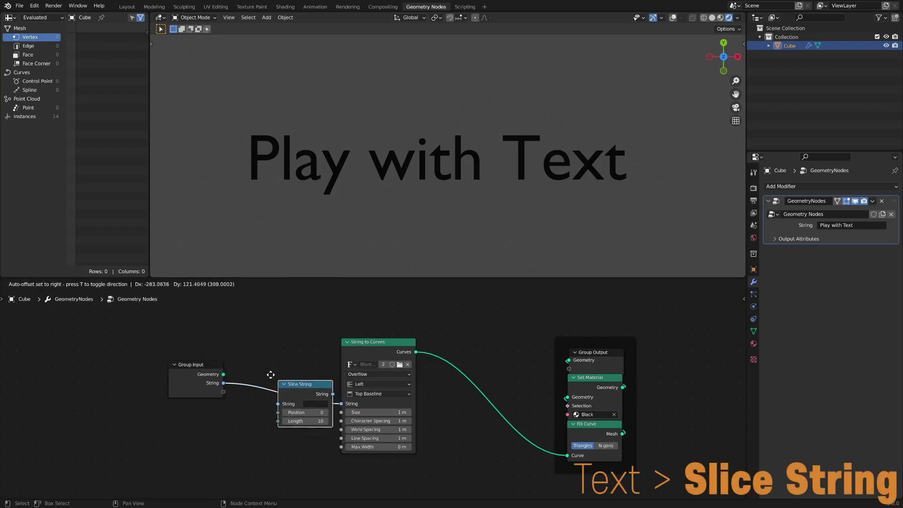
pyautogui.click(247, 365)
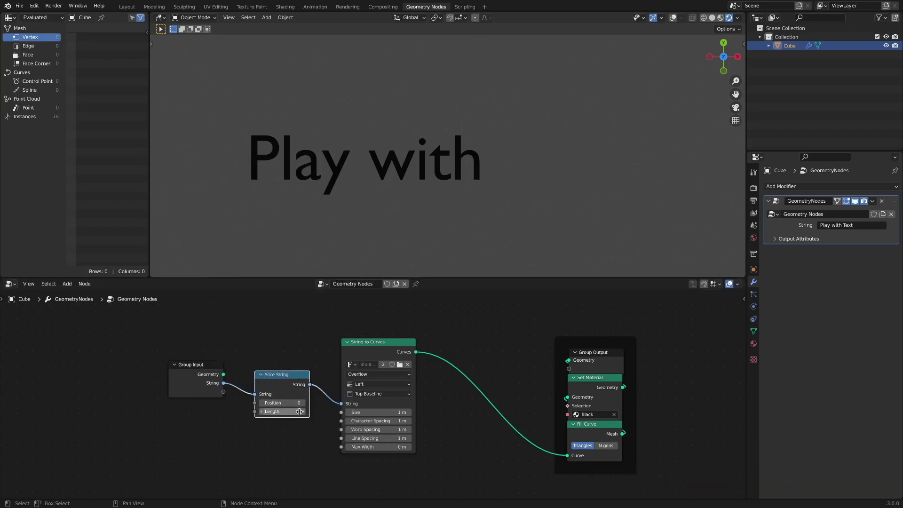
pyautogui.moveTo(300, 412)
pyautogui.mouseDown()
pyautogui.moveTo(268, 412)
pyautogui.moveTo(295, 414)
pyautogui.mouseUp()
pyautogui.hotkey('ctrl', 'x')
pyautogui.moveTo(363, 403); pyautogui.dragTo(318, 404)
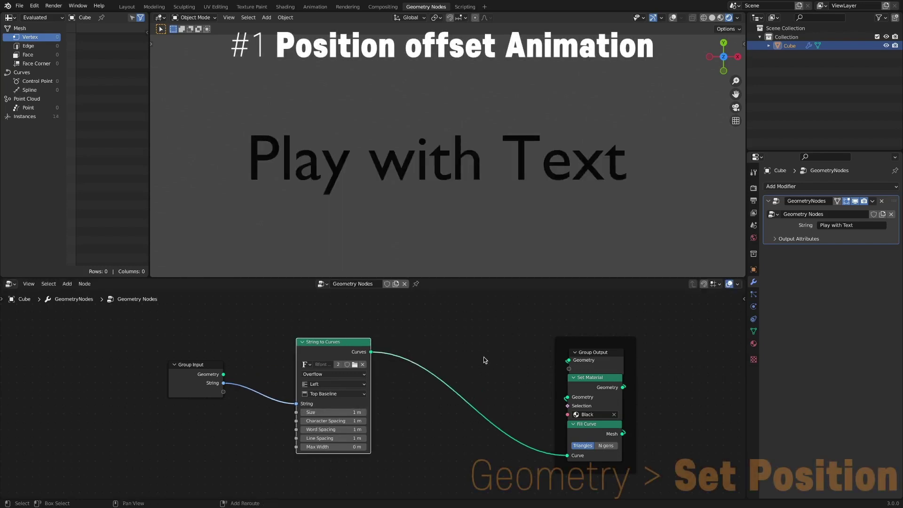
# Insert a Set Position node between String to Curves and Fill Curve, and shift String to Curves and Group Input away to make room
pyautogui.hotkey('shift', 'a')
pyautogui.moveTo(493, 288)
pyautogui.click(550, 379)
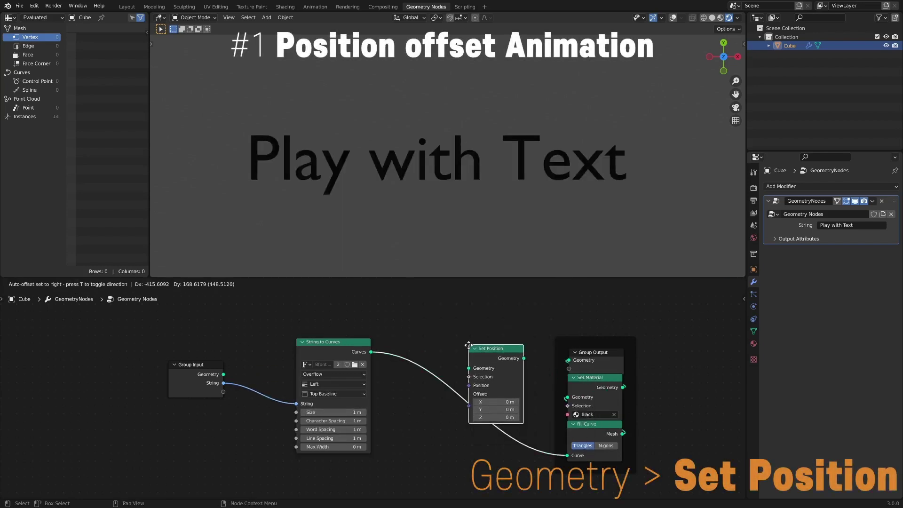
pyautogui.click(477, 351)
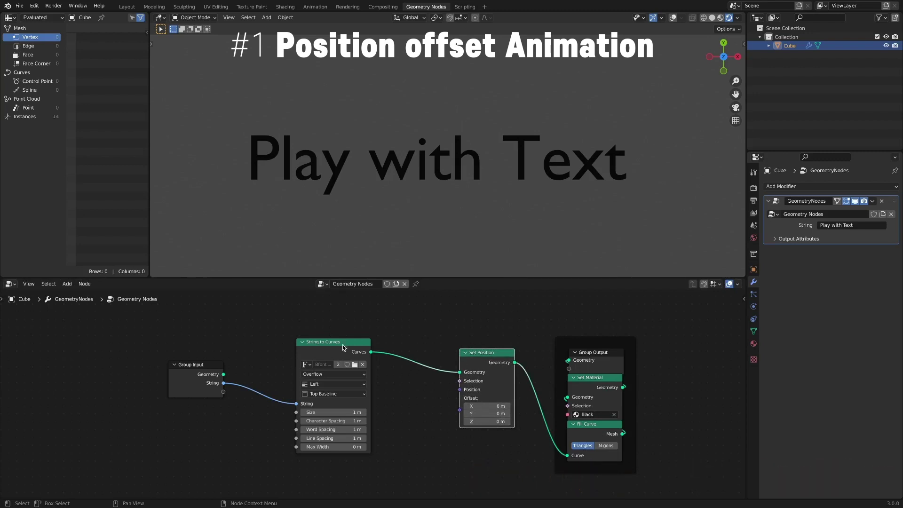
pyautogui.moveTo(343, 348); pyautogui.dragTo(305, 343)
pyautogui.moveTo(198, 365); pyautogui.dragTo(151, 361)
pyautogui.moveTo(306, 343); pyautogui.dragTo(273, 342)
# Add an Index node feeding the Selection of Set Position and set the Y offset to 0.8 m
pyautogui.hotkey('shift', 'a')
pyautogui.moveTo(382, 384)
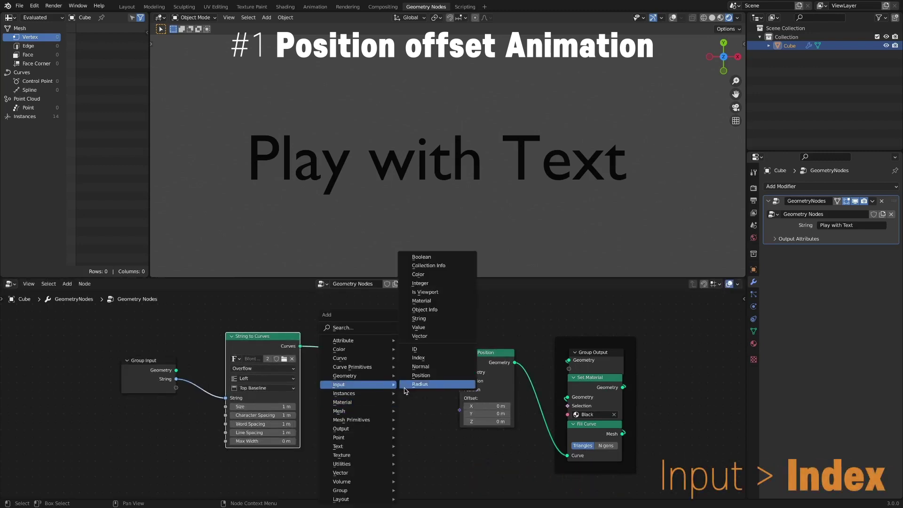
pyautogui.click(455, 360)
pyautogui.click(395, 411)
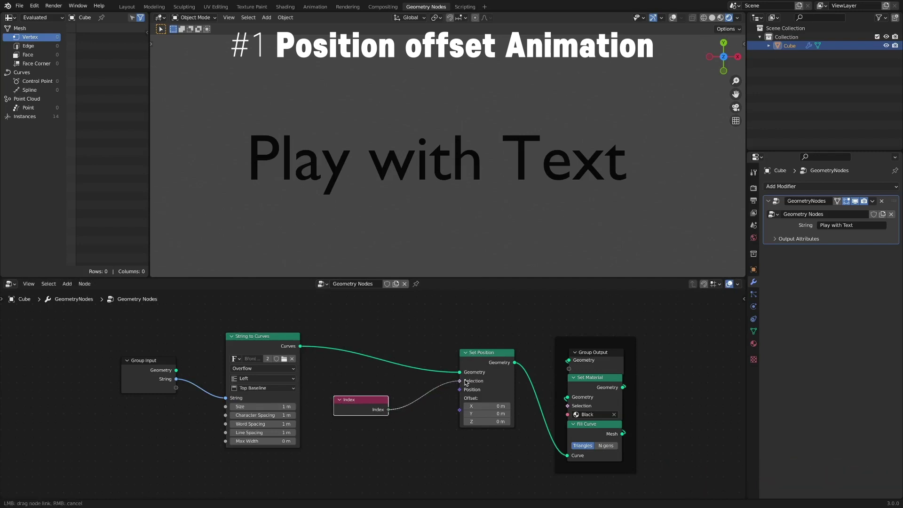
pyautogui.moveTo(494, 413); pyautogui.dragTo(515, 414)
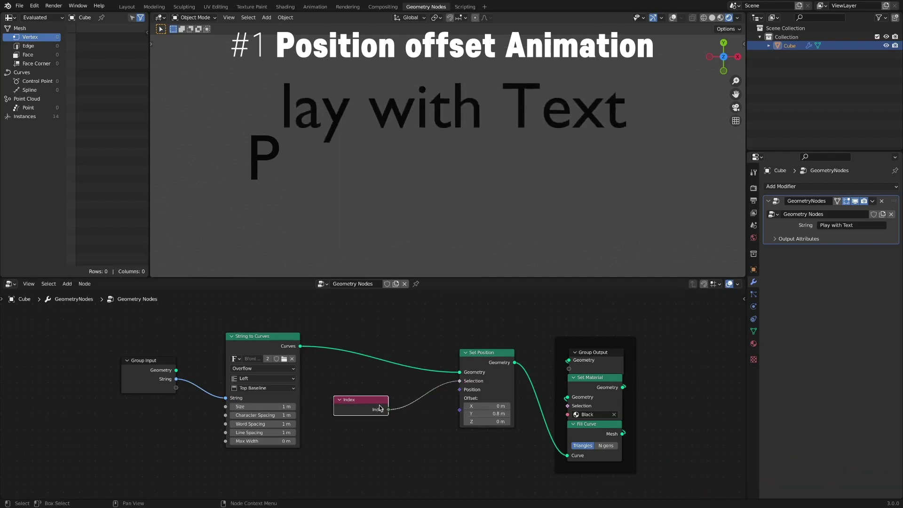
# Insert an Add math node between Index and Selection, lower its value to about -12.5, and list the instances in the spreadsheet
pyautogui.hotkey('shift', 'a')
pyautogui.moveTo(396, 465)
pyautogui.click(443, 447)
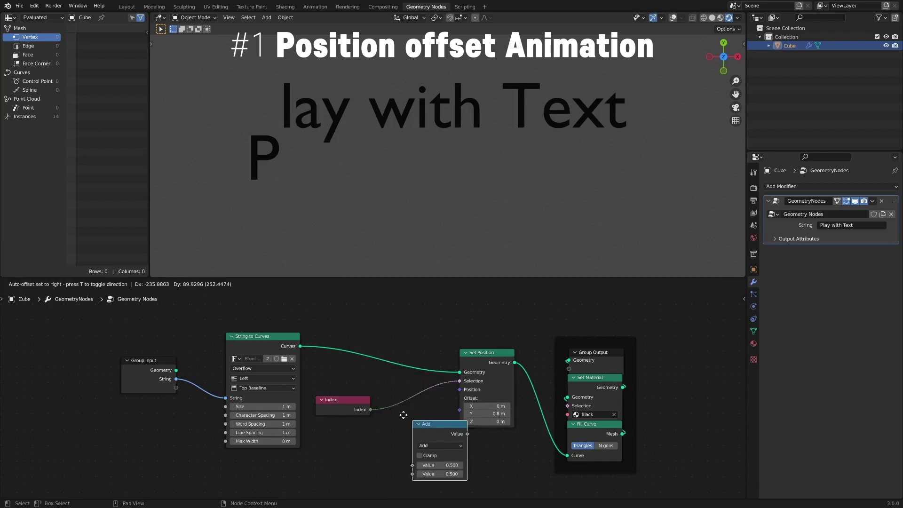
pyautogui.click(393, 386)
pyautogui.moveTo(416, 443); pyautogui.dragTo(397, 450)
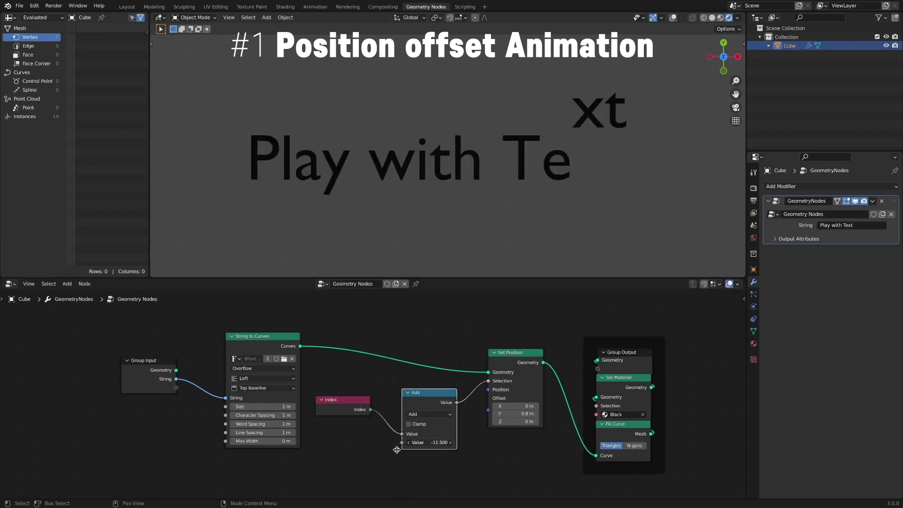
pyautogui.click(33, 117)
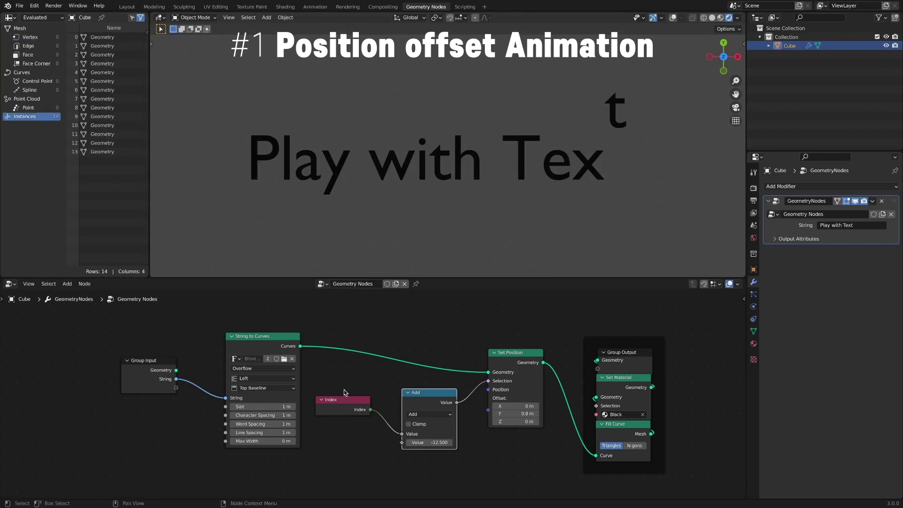
# Try a duplicate of the Add node set to Sine before the Selection input, and vary the Add value
pyautogui.hotkey('shift', 'd')
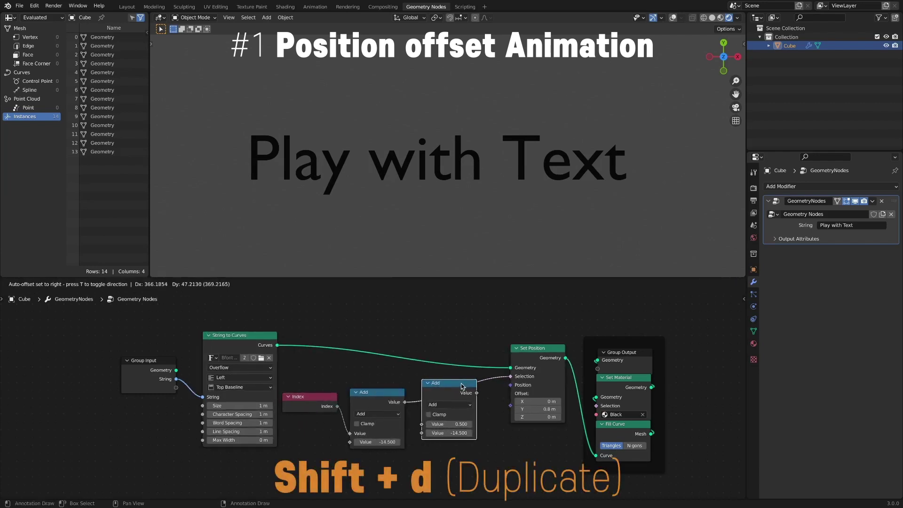
pyautogui.click(467, 409)
pyautogui.click(466, 406)
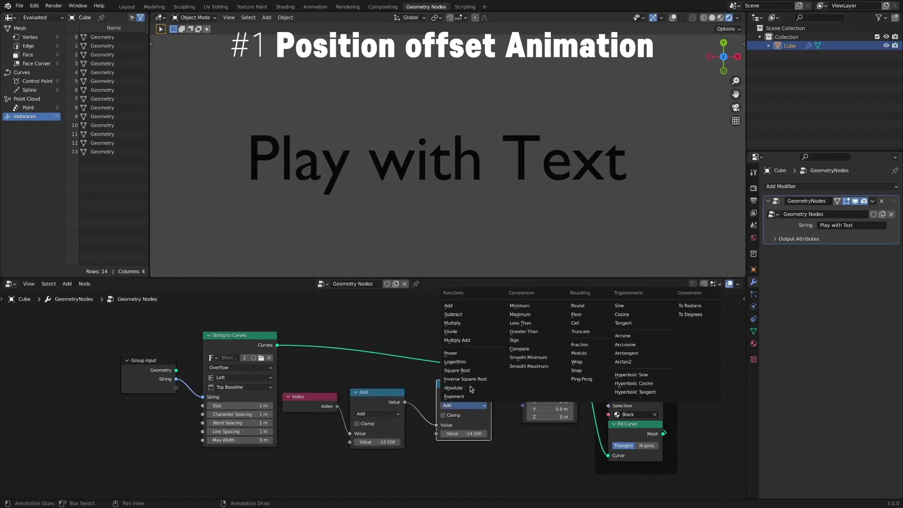
pyautogui.click(619, 306)
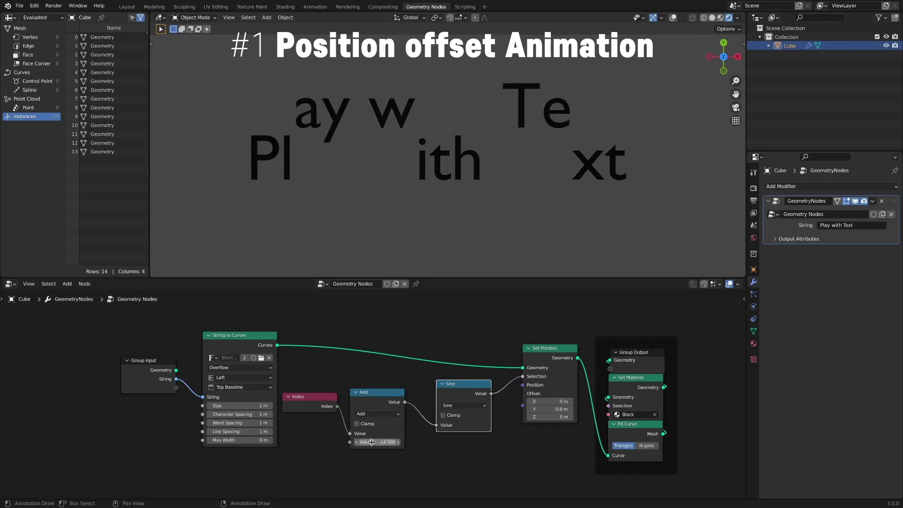
pyautogui.moveTo(371, 443); pyautogui.dragTo(342, 414)
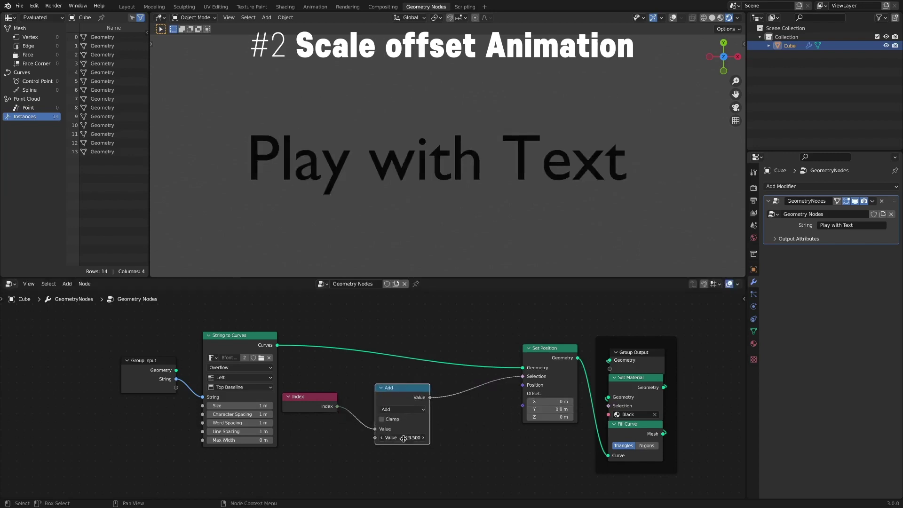
# Replace Set Position with Scale Instances, using the Add output as Selection and 0.300 scale on all axes, and sweep the Add value to -13.300
pyautogui.moveTo(414, 438); pyautogui.dragTo(410, 437)
pyautogui.hotkey('shift', 'a')
pyautogui.moveTo(456, 380)
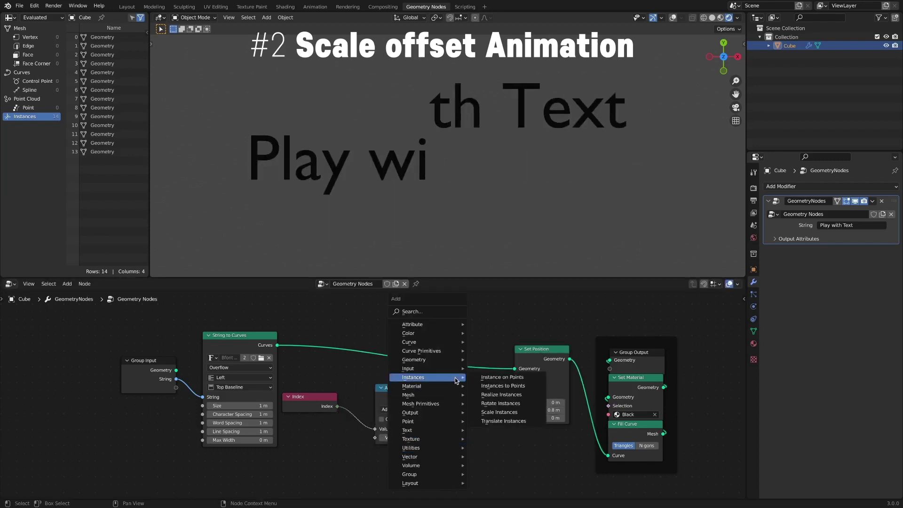
pyautogui.click(524, 415)
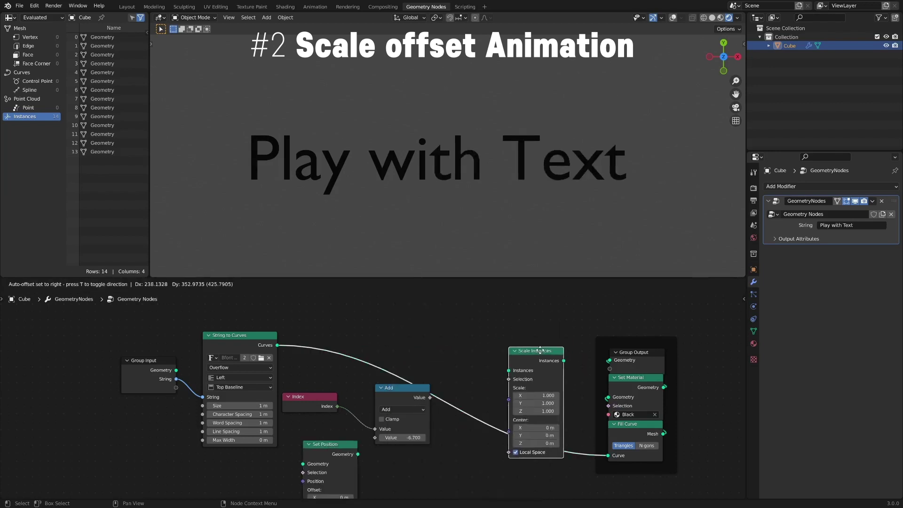
pyautogui.click(540, 350)
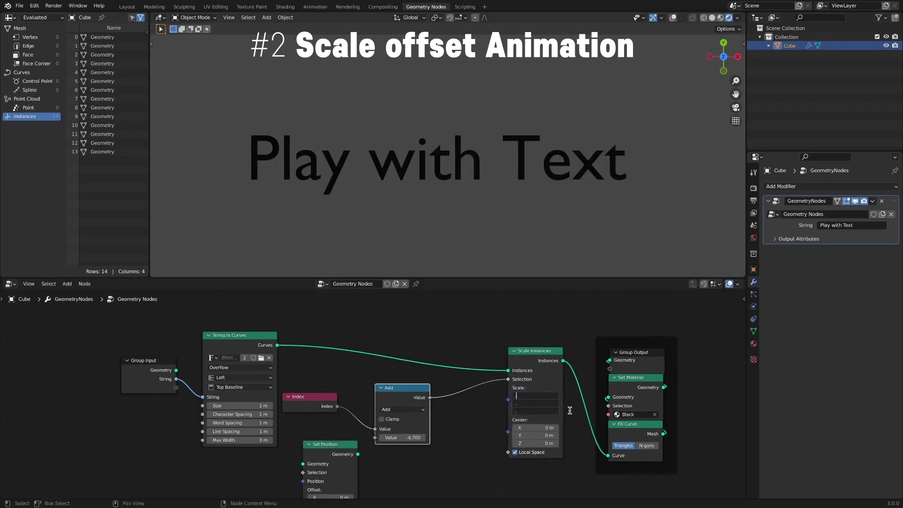
pyautogui.press('Return')
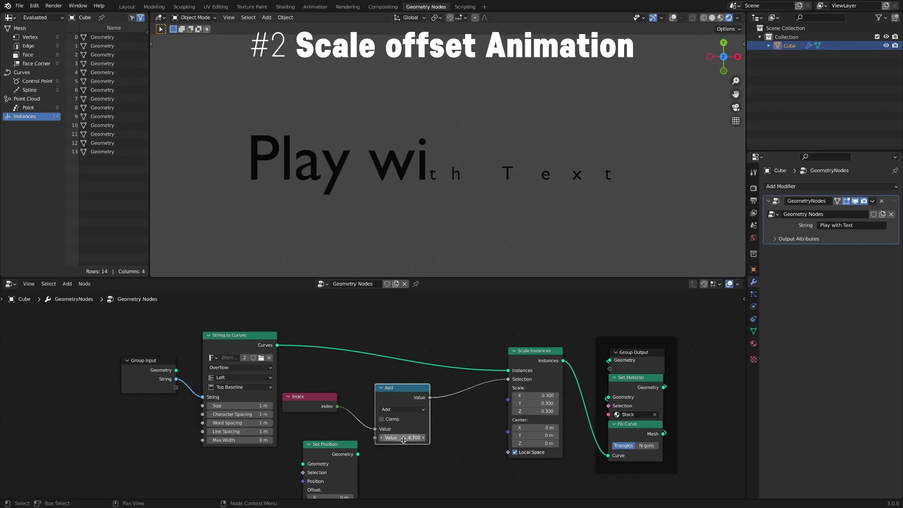
pyautogui.moveTo(399, 437)
pyautogui.mouseDown()
pyautogui.moveTo(425, 441)
pyautogui.moveTo(396, 441)
pyautogui.mouseUp()
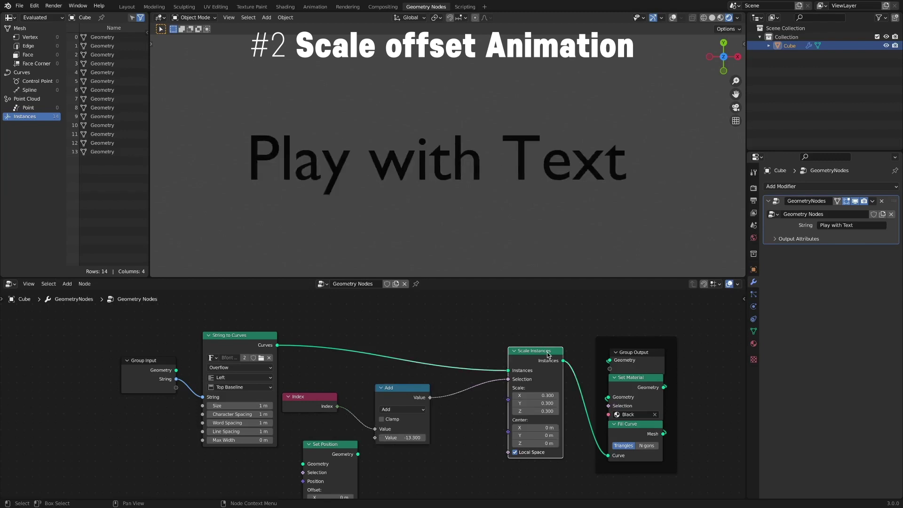
# Detach Scale Instances from the chain, insert a Rotate Instances node in its place, and link the Add output to its Selection
pyautogui.keyDown('alt'); pyautogui.moveTo(548, 353); pyautogui.dragTo(416, 454); pyautogui.keyUp('alt')
pyautogui.hotkey('shift', 'a')
pyautogui.moveTo(494, 342)
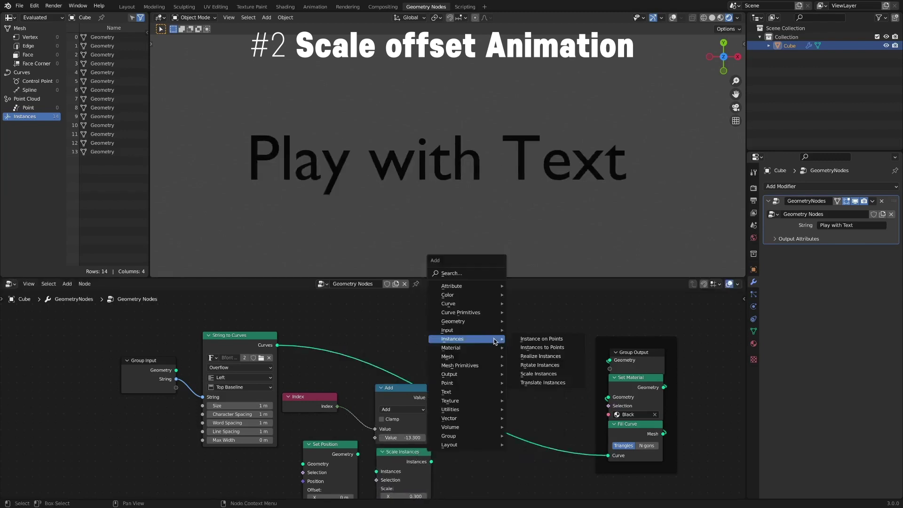
pyautogui.click(562, 367)
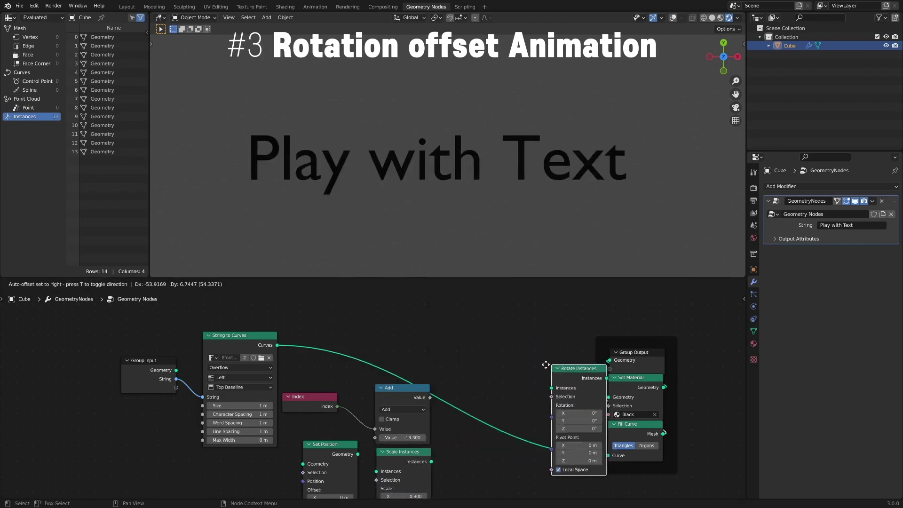
pyautogui.click(514, 367)
pyautogui.moveTo(429, 397); pyautogui.dragTo(515, 396)
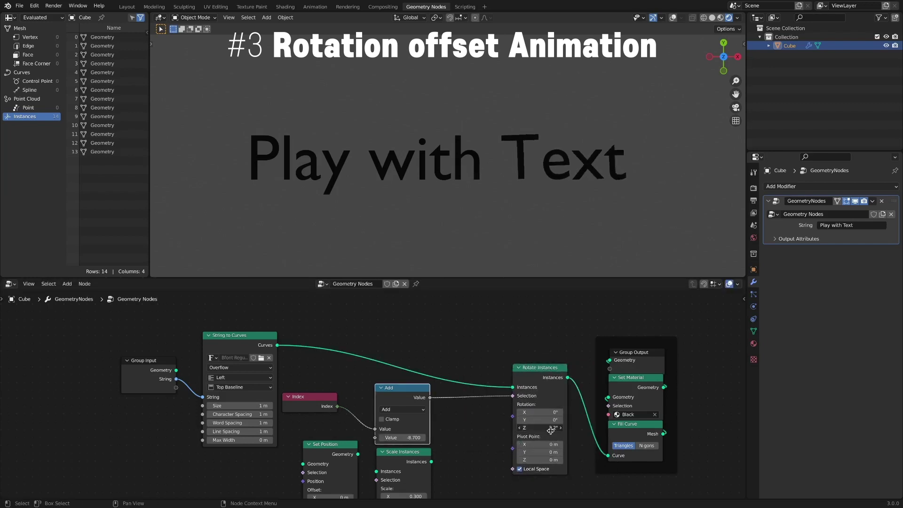
# Set the Rotate Instances Z rotation to about 24.4° and sweep the Add value down to about -26.7
pyautogui.moveTo(551, 431); pyautogui.dragTo(597, 429)
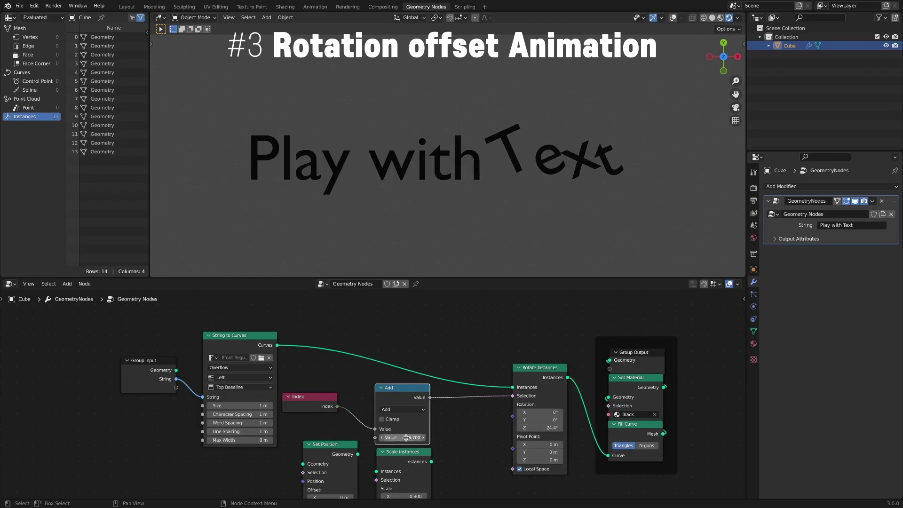
pyautogui.moveTo(417, 437); pyautogui.dragTo(399, 437)
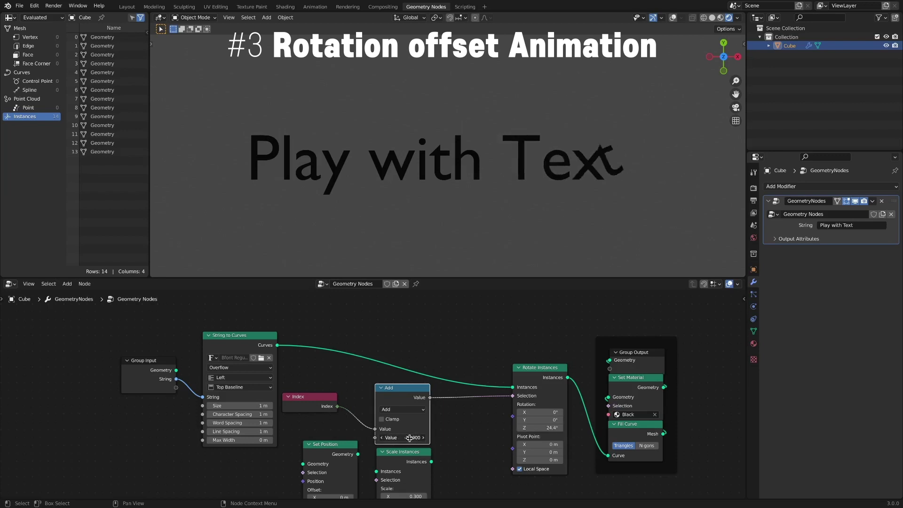
pyautogui.moveTo(410, 439); pyautogui.dragTo(391, 440)
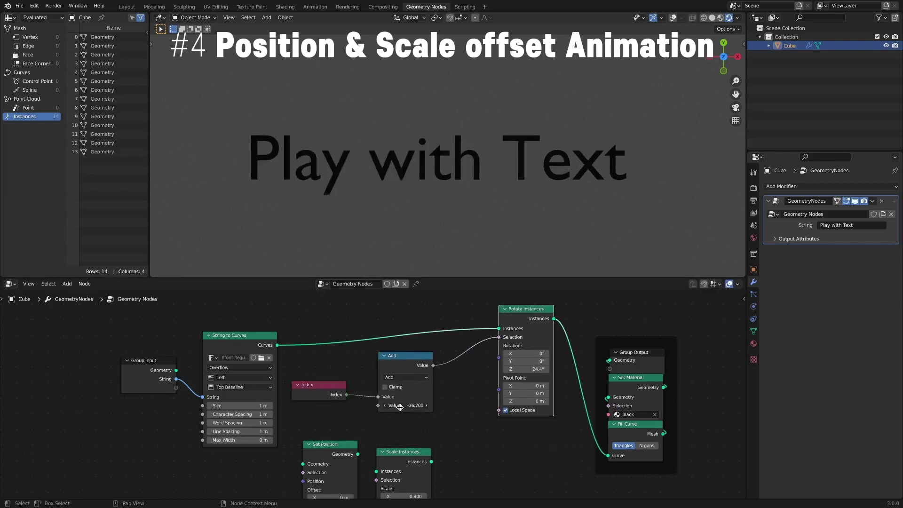
# Swap Rotate Instances for the spare Set Position node with the Add output as its Selection, and set the Add value to about -5.9
pyautogui.moveTo(415, 451); pyautogui.dragTo(528, 433)
pyautogui.press('Escape')
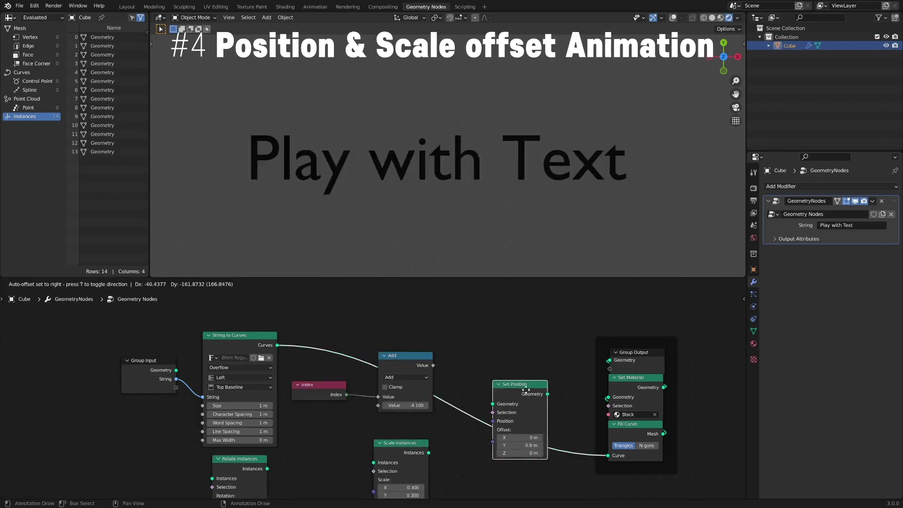
pyautogui.moveTo(529, 397); pyautogui.dragTo(551, 336)
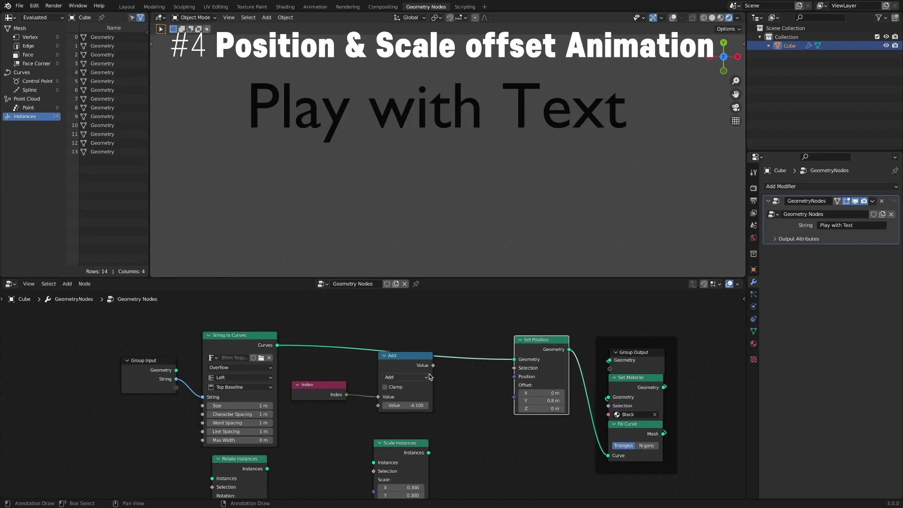
pyautogui.moveTo(526, 371); pyautogui.dragTo(525, 370)
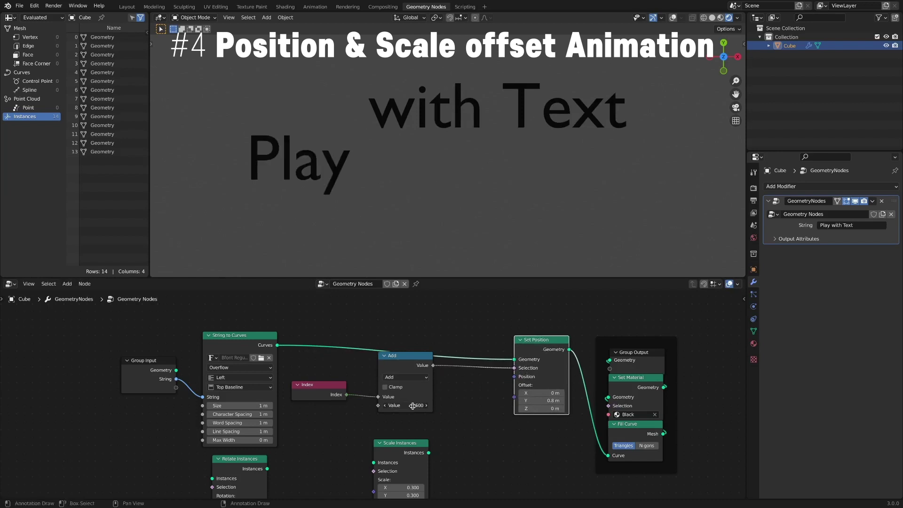
pyautogui.moveTo(413, 406); pyautogui.dragTo(379, 405)
# Chain Scale Instances between Set Position and Fill Curve with the Add output as Selection, and sweep the Add value to about -6.1
pyautogui.moveTo(413, 445); pyautogui.dragTo(553, 426)
pyautogui.moveTo(569, 349); pyautogui.dragTo(565, 400)
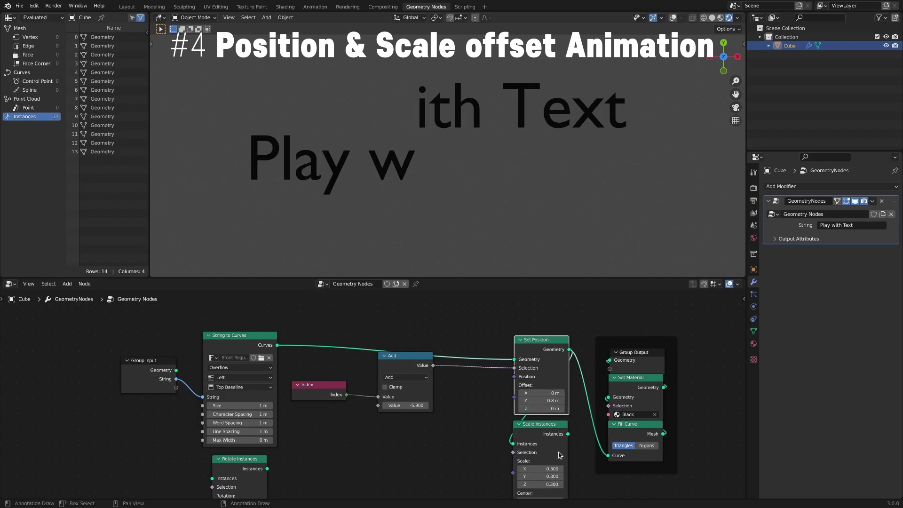
pyautogui.moveTo(568, 435); pyautogui.dragTo(614, 459)
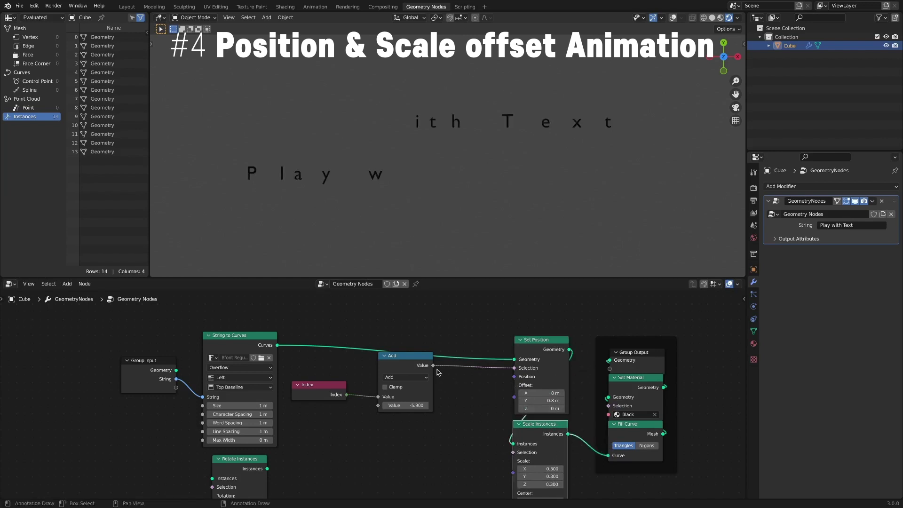
pyautogui.moveTo(514, 455); pyautogui.dragTo(513, 453)
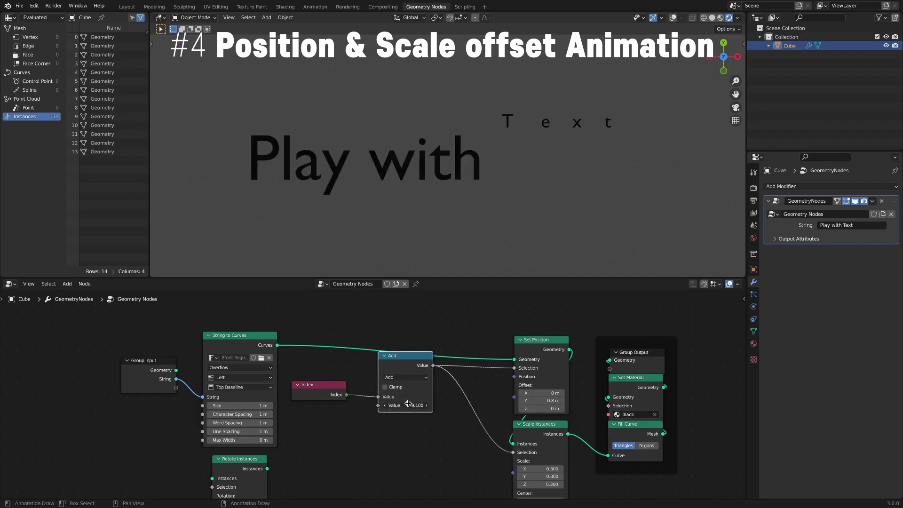
pyautogui.moveTo(409, 403)
pyautogui.mouseDown()
pyautogui.moveTo(391, 404)
pyautogui.moveTo(414, 406)
pyautogui.mouseUp()
# Chain Rotate Instances between Scale Instances and Fill Curve, and sweep the Add value across the letters
pyautogui.click(577, 402)
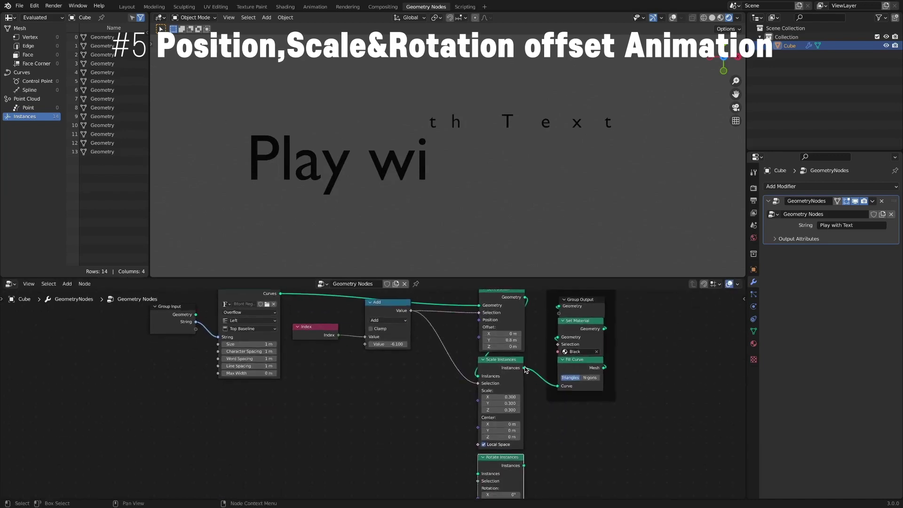
pyautogui.moveTo(524, 368); pyautogui.dragTo(479, 474)
pyautogui.moveTo(562, 392); pyautogui.dragTo(559, 387)
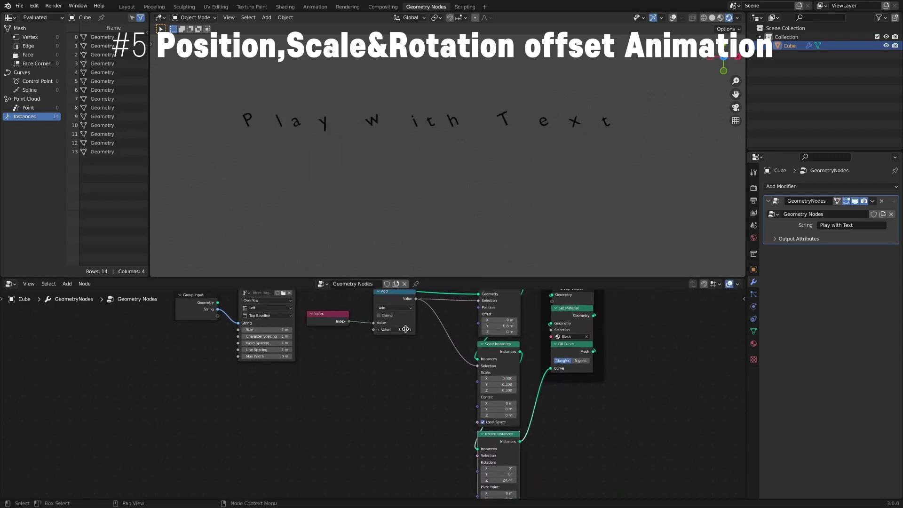
pyautogui.moveTo(405, 329); pyautogui.dragTo(434, 330)
# Delete the Scale Instances and Rotate Instances nodes, and add a Curve Line node ending at X 7 m and Z 0 m
pyautogui.press('BackSpace')
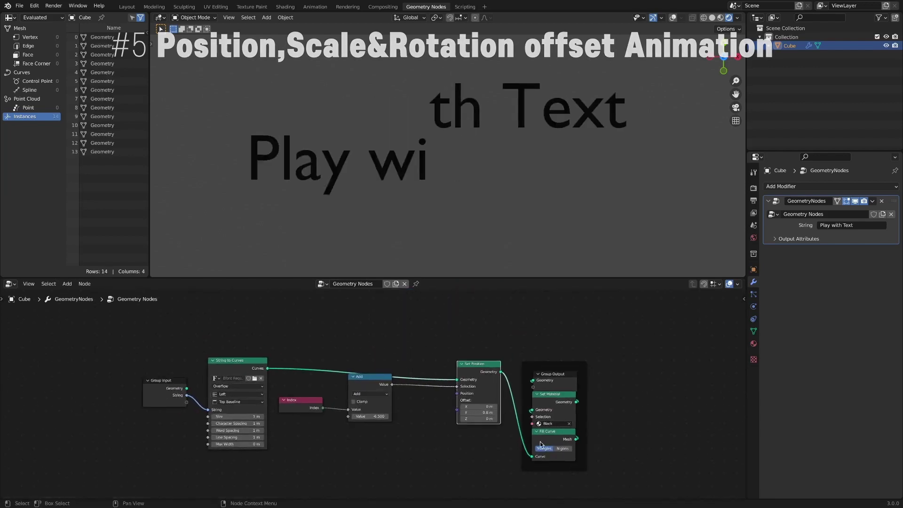
pyautogui.hotkey('shift', 'a')
pyautogui.click(360, 285)
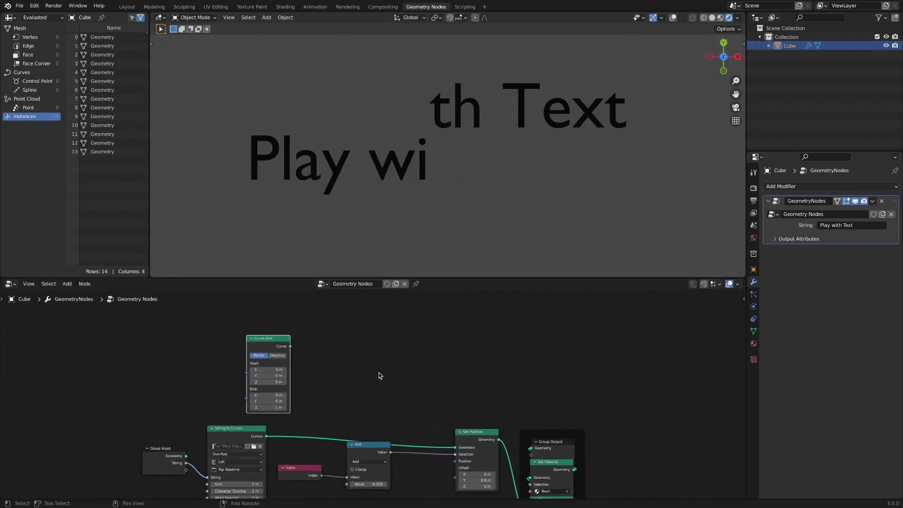
pyautogui.moveTo(379, 375); pyautogui.dragTo(381, 350, button='middle')
pyautogui.click(271, 380)
pyautogui.write('0')
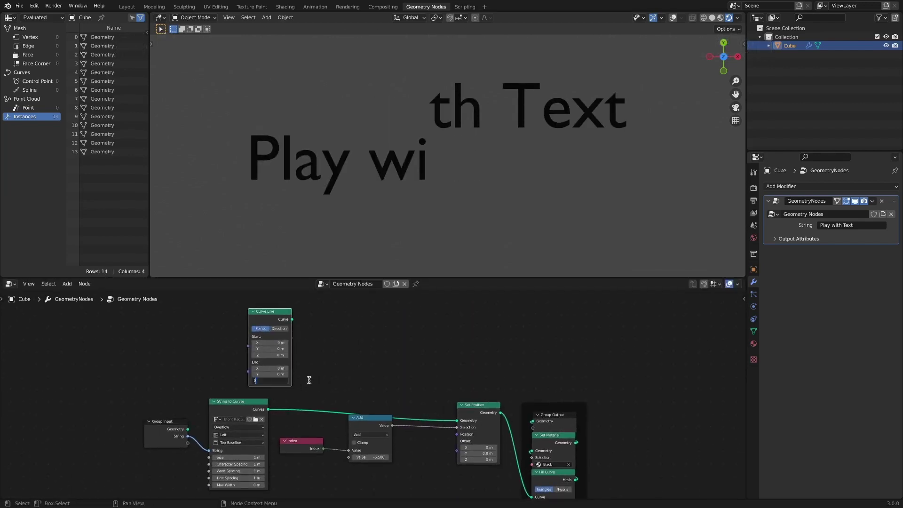
# Add a Resample Curve node beside Curve Line and set its Count to 14
pyautogui.hotkey('shift', 'a')
pyautogui.click(377, 159)
pyautogui.click(314, 317)
pyautogui.click(336, 351)
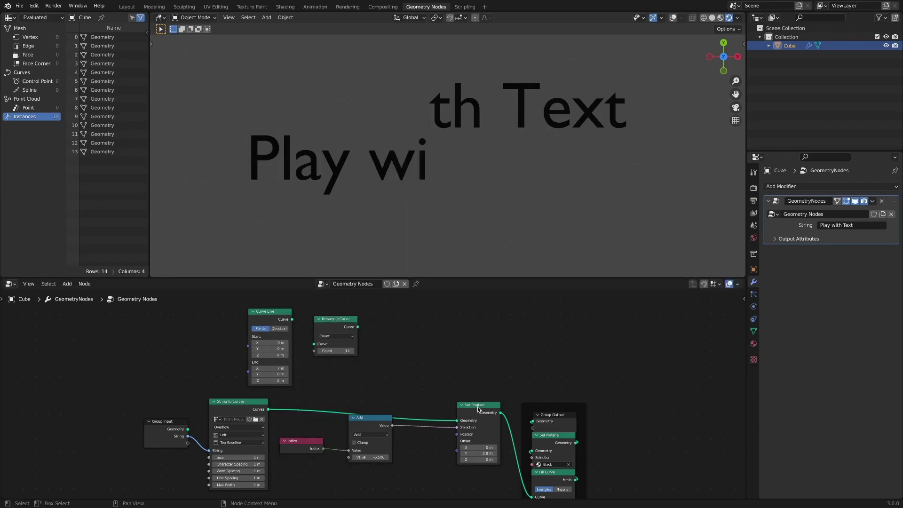
# Remove the Set Position, Add and Index nodes while keeping String to Curves linked directly to Fill Curve
pyautogui.moveTo(471, 409); pyautogui.dragTo(474, 388)
pyautogui.hotkey('ctrl', 'x')
pyautogui.click(361, 423)
pyautogui.hotkey('ctrl', 'x')
pyautogui.click(309, 442)
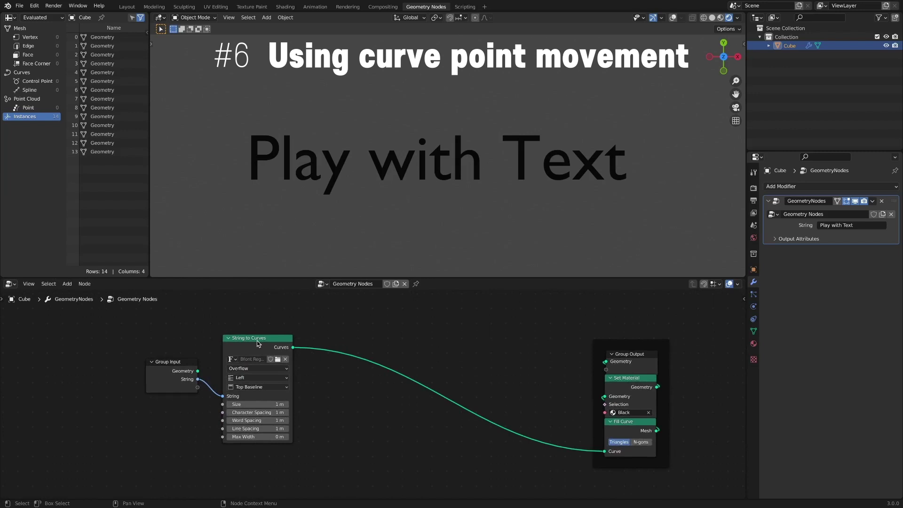
# Add a Curve Line node above String to Curves with its End at X 7 m, Y 0 m and Z 0 m
pyautogui.moveTo(256, 341); pyautogui.dragTo(282, 346)
pyautogui.scroll(-1, 357, 360)
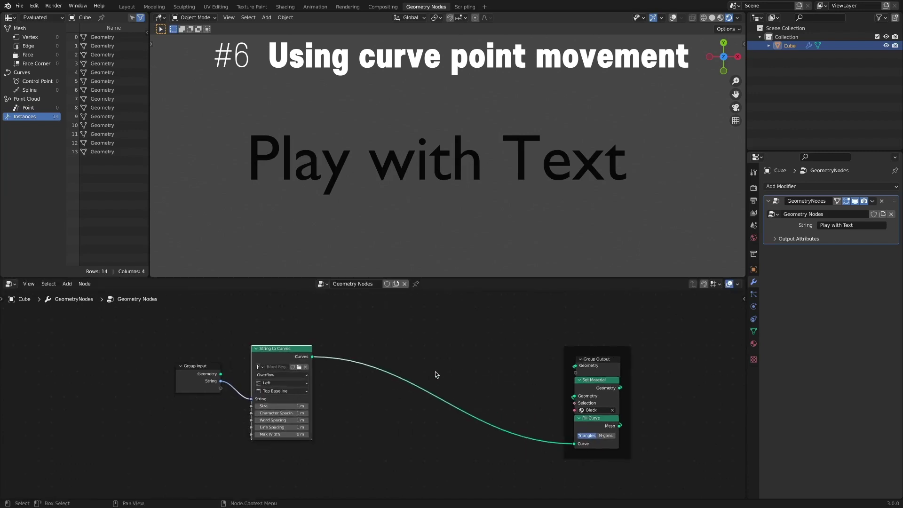
pyautogui.moveTo(435, 372); pyautogui.dragTo(416, 398, button='middle')
pyautogui.hotkey('shift', 'a')
pyautogui.moveTo(352, 352)
pyautogui.click(387, 366)
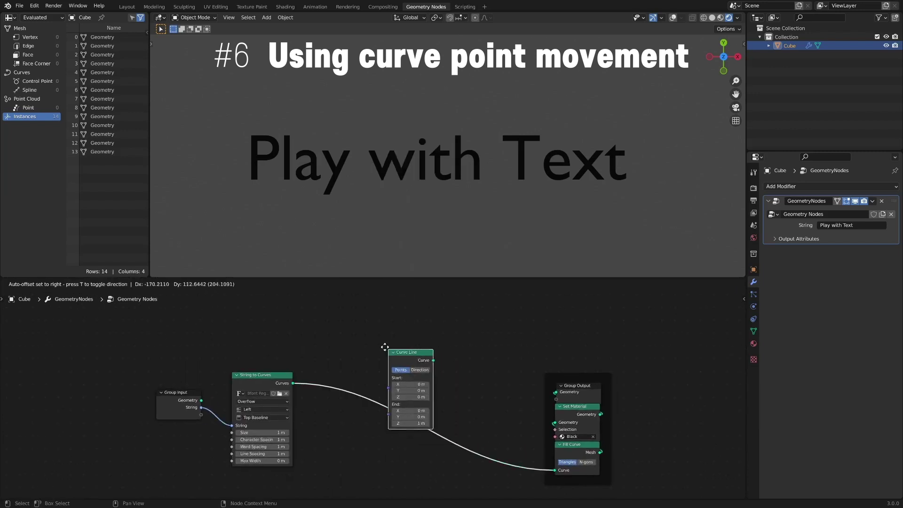
pyautogui.click(340, 311)
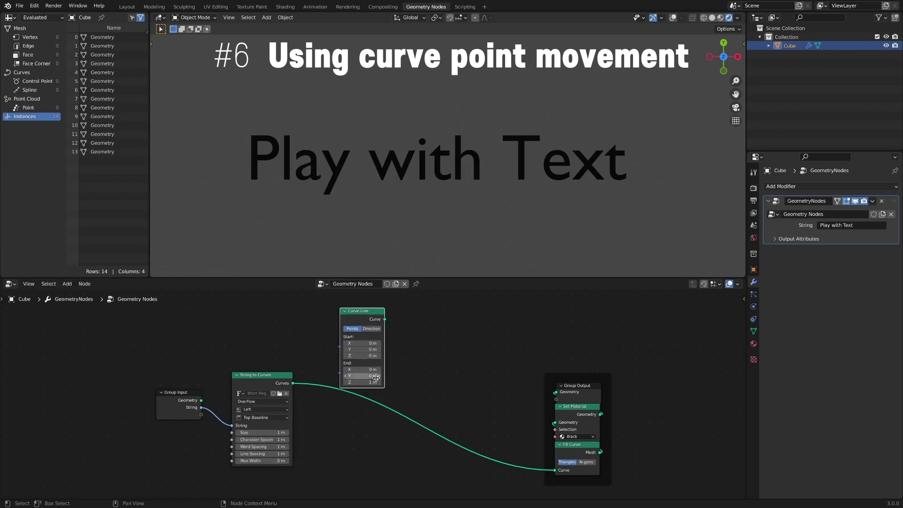
pyautogui.moveTo(268, 375); pyautogui.dragTo(269, 383)
pyautogui.moveTo(376, 311); pyautogui.dragTo(346, 309)
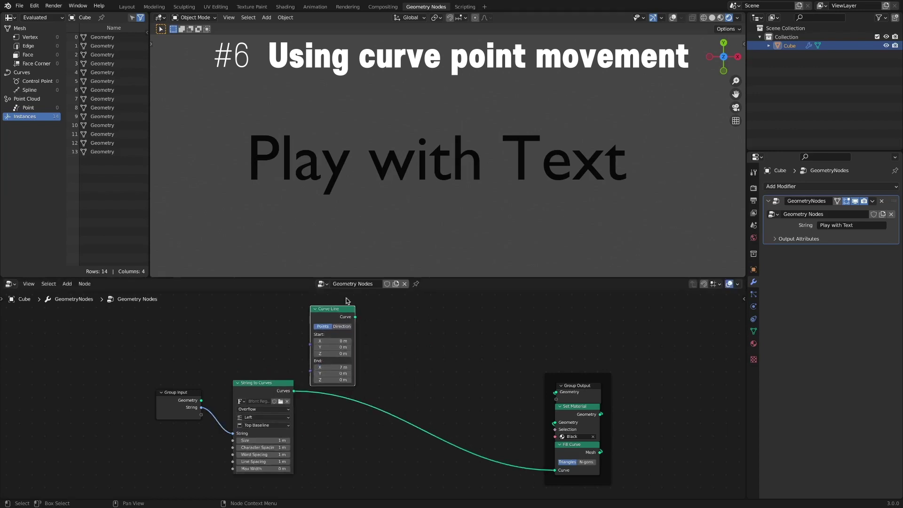
# Add a Resample Curve node with a Count of 14 next to the new Curve Line
pyautogui.hotkey('shift', 'a')
pyautogui.moveTo(394, 345)
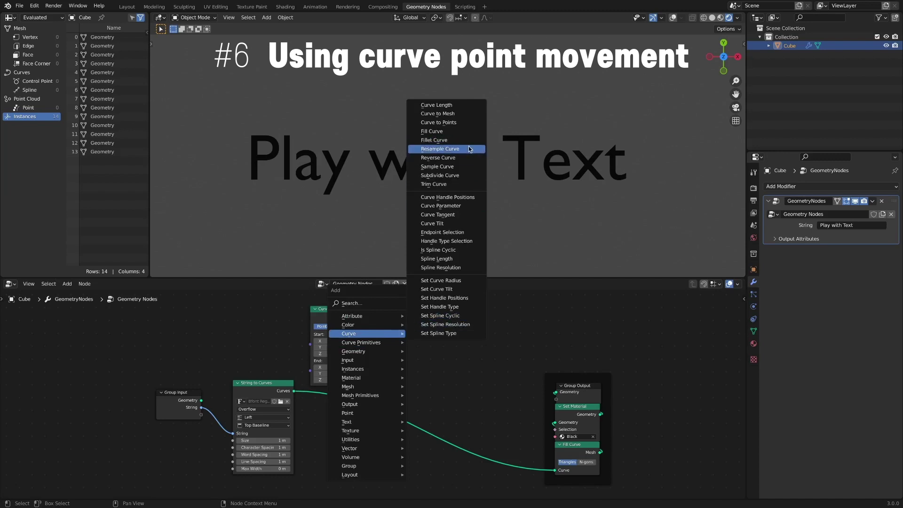
pyautogui.click(469, 149)
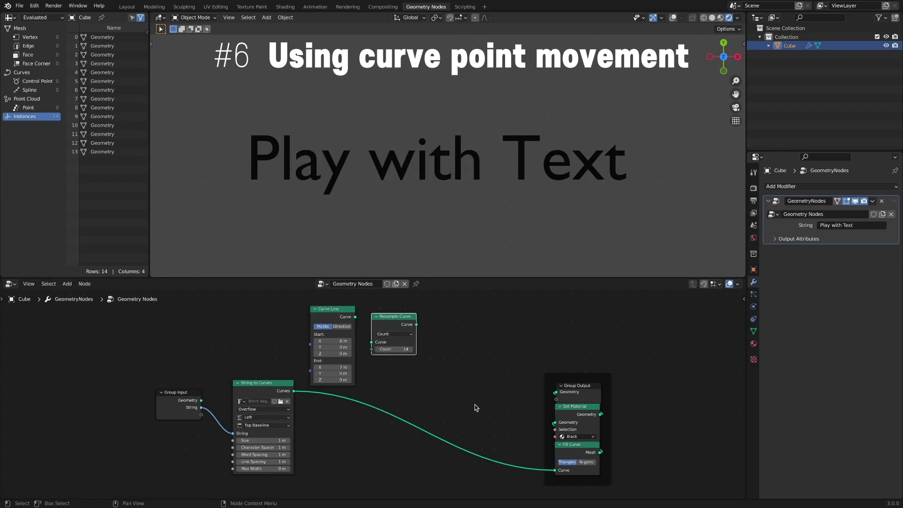
# Add a Set Position node next to Resample Curve and an Instance on Points node in front of Fill Curve
pyautogui.click(457, 374)
pyautogui.hotkey('shift', 'a')
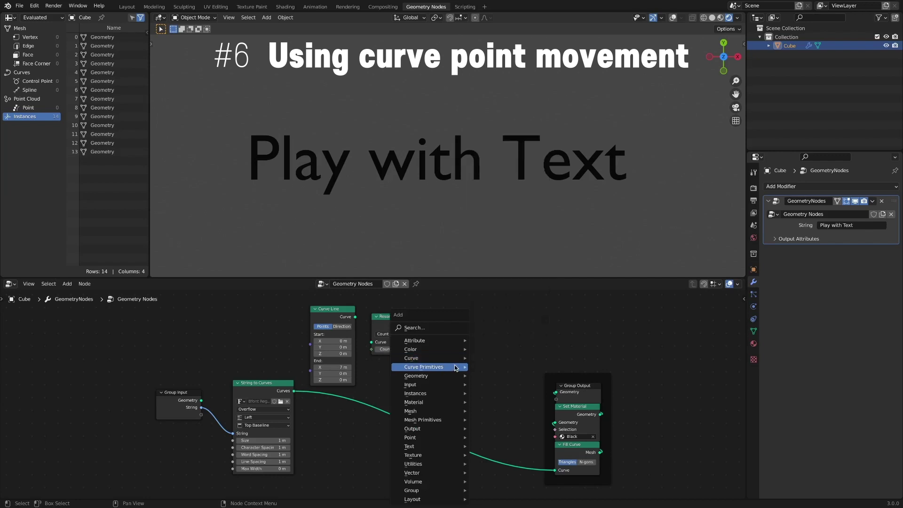
pyautogui.moveTo(463, 377)
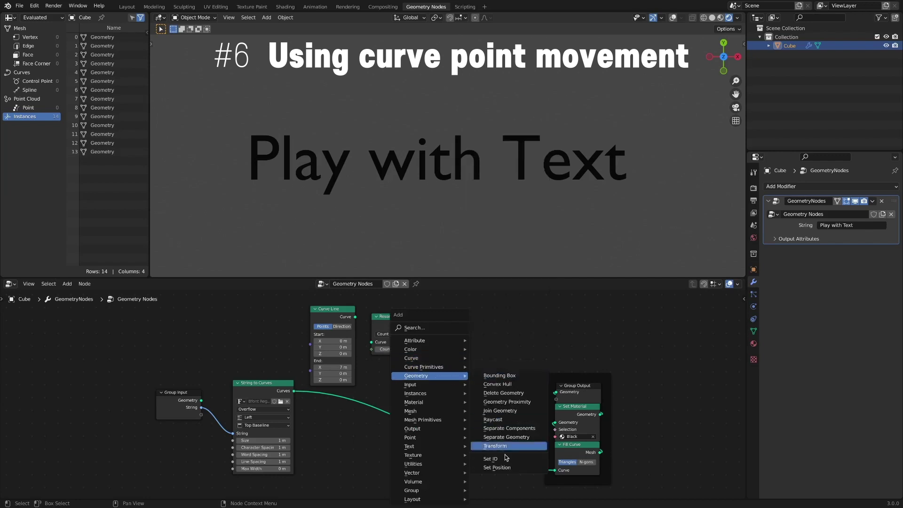
pyautogui.click(515, 468)
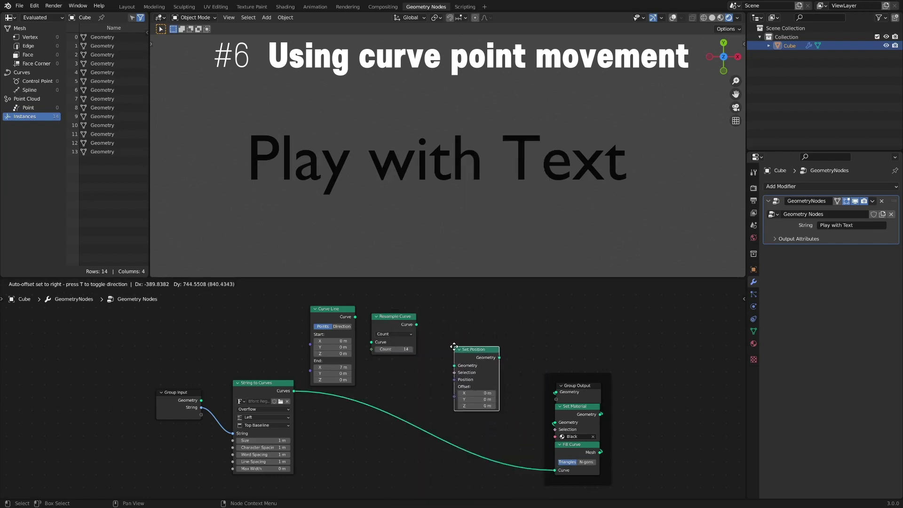
pyautogui.click(439, 313)
pyautogui.hotkey('shift', 'a')
pyautogui.moveTo(485, 394)
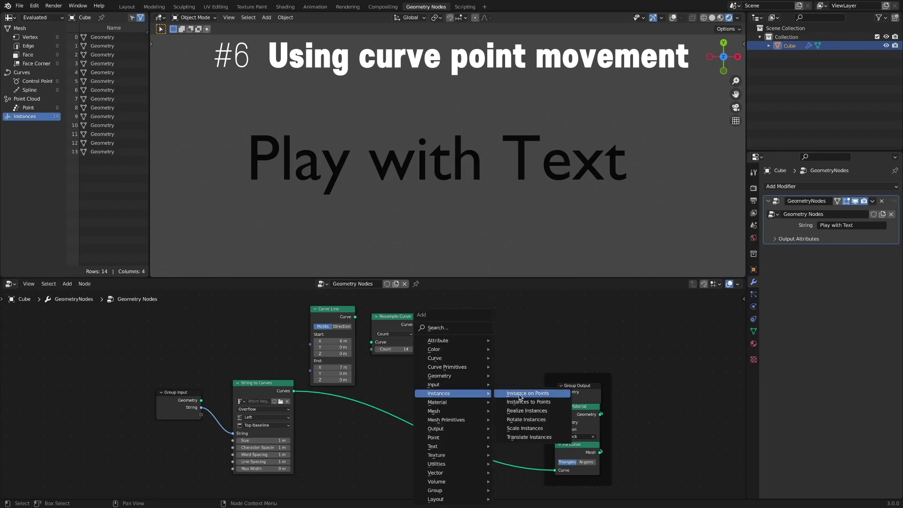
pyautogui.click(520, 397)
pyautogui.click(462, 388)
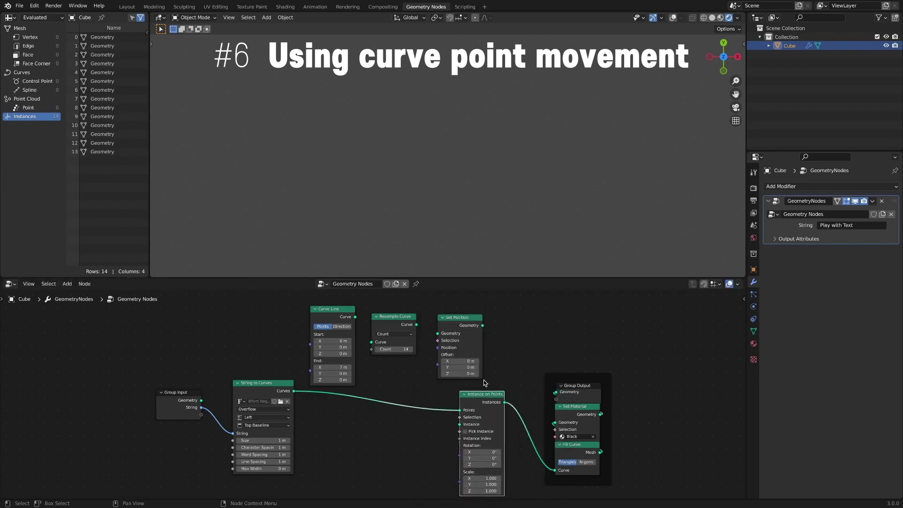
# Chain Curve Line, Resample Curve and Set Position into the Points input of Instance on Points, with String to Curves as its Instance
pyautogui.moveTo(459, 410); pyautogui.dragTo(503, 365)
pyautogui.moveTo(458, 320); pyautogui.dragTo(445, 320)
pyautogui.moveTo(394, 320); pyautogui.dragTo(369, 346)
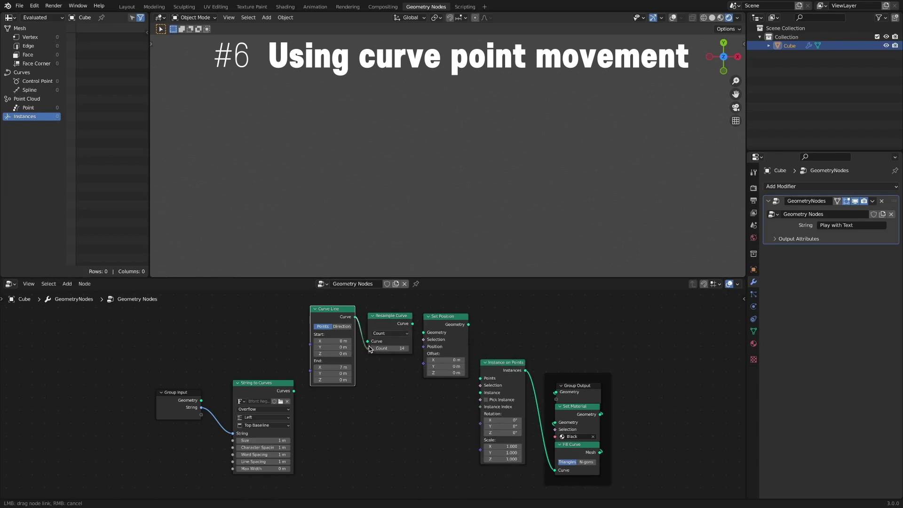
pyautogui.moveTo(400, 318); pyautogui.dragTo(397, 317)
pyautogui.moveTo(409, 324); pyautogui.dragTo(424, 333)
pyautogui.moveTo(444, 317); pyautogui.dragTo(480, 379)
pyautogui.moveTo(293, 391); pyautogui.dragTo(481, 393)
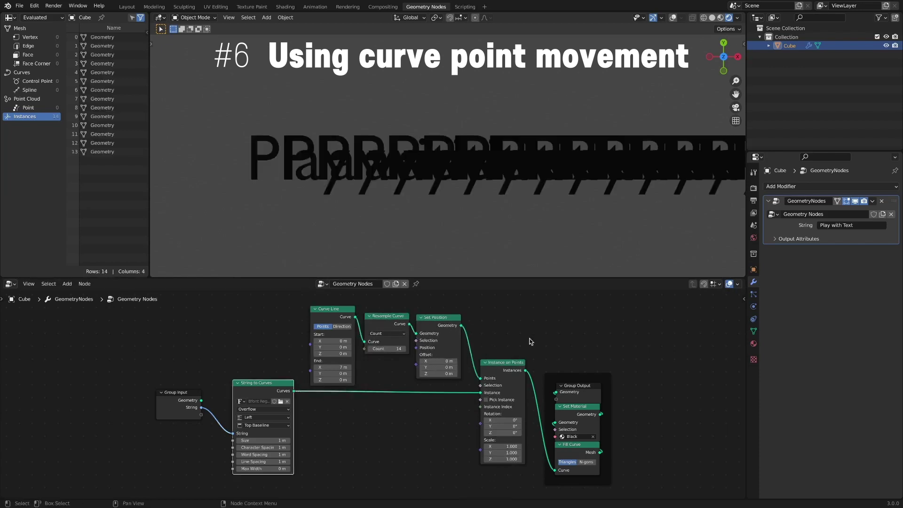
# Enable Pick Instance on the Instance on Points node and try out a Y offset in Set Position
pyautogui.click(486, 400)
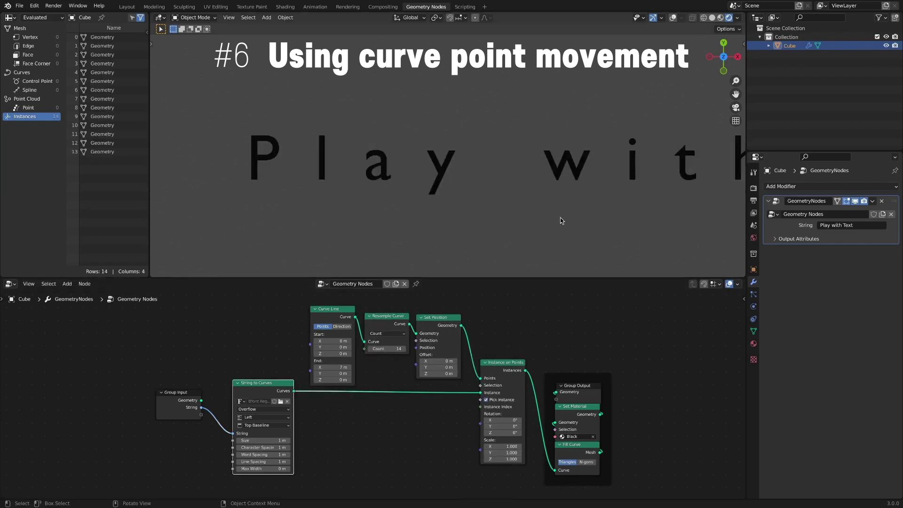
pyautogui.scroll(-3, 560, 221)
pyautogui.moveTo(439, 368)
pyautogui.mouseDown()
pyautogui.moveTo(449, 368)
pyautogui.moveTo(430, 368)
pyautogui.moveTo(451, 368)
pyautogui.moveTo(435, 369)
pyautogui.moveTo(444, 368)
pyautogui.mouseUp()
pyautogui.rightClick(443, 368)
# Add an Index node and a Vector Math node set to Add below the String to Curves link
pyautogui.moveTo(196, 391); pyautogui.dragTo(165, 390)
pyautogui.hotkey('shift', 'a')
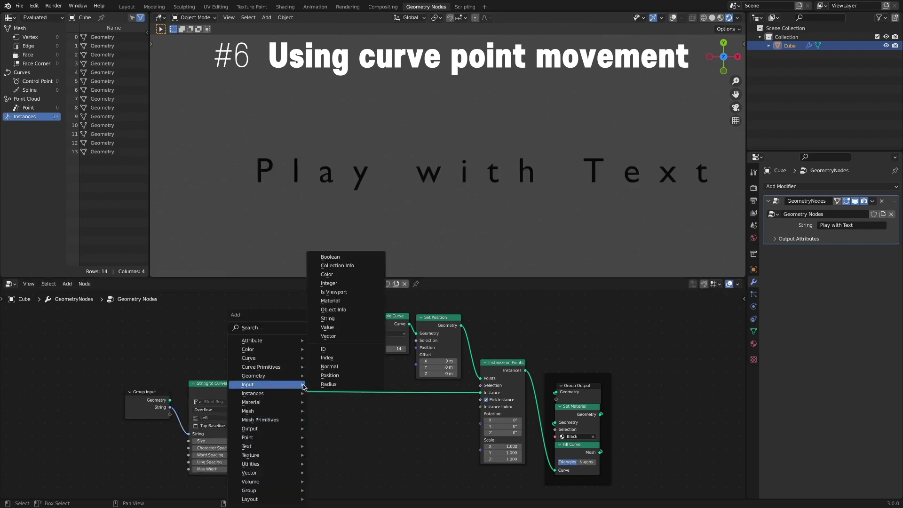
pyautogui.click(348, 362)
pyautogui.click(268, 417)
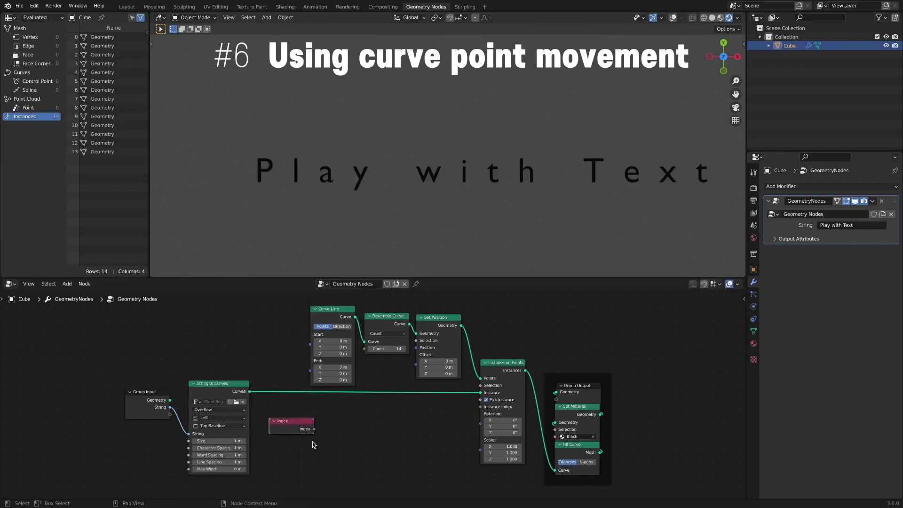
pyautogui.hotkey('shift', 'a')
pyautogui.moveTo(348, 476)
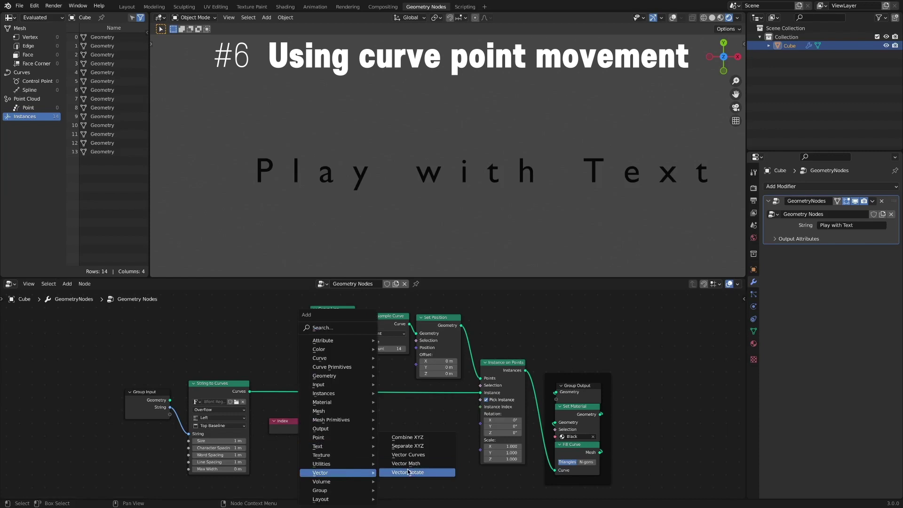
pyautogui.click(414, 469)
pyautogui.click(336, 413)
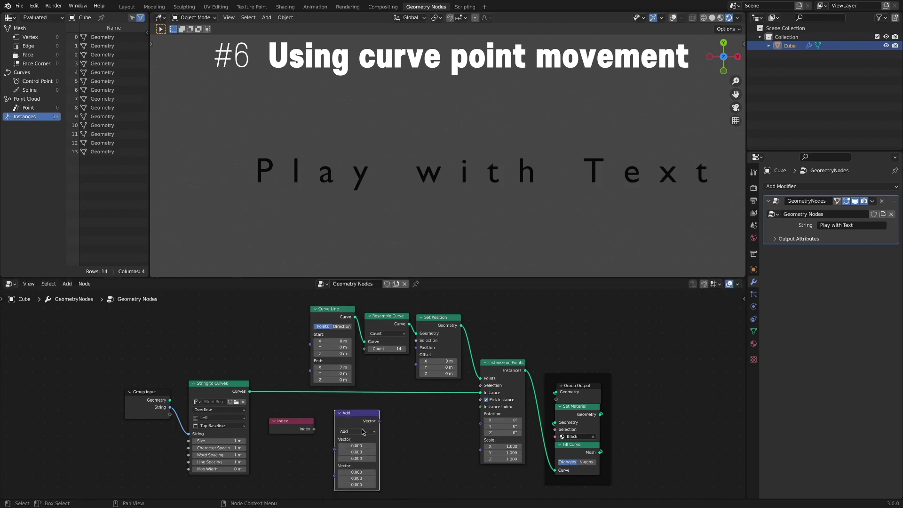
pyautogui.moveTo(364, 417); pyautogui.dragTo(359, 416)
# Duplicate the Vector Math node, set the copy to Sine, and link Index through Add into Sine
pyautogui.hotkey('shift', 'd')
pyautogui.click(419, 415)
pyautogui.moveTo(314, 429); pyautogui.dragTo(333, 448)
pyautogui.click(422, 430)
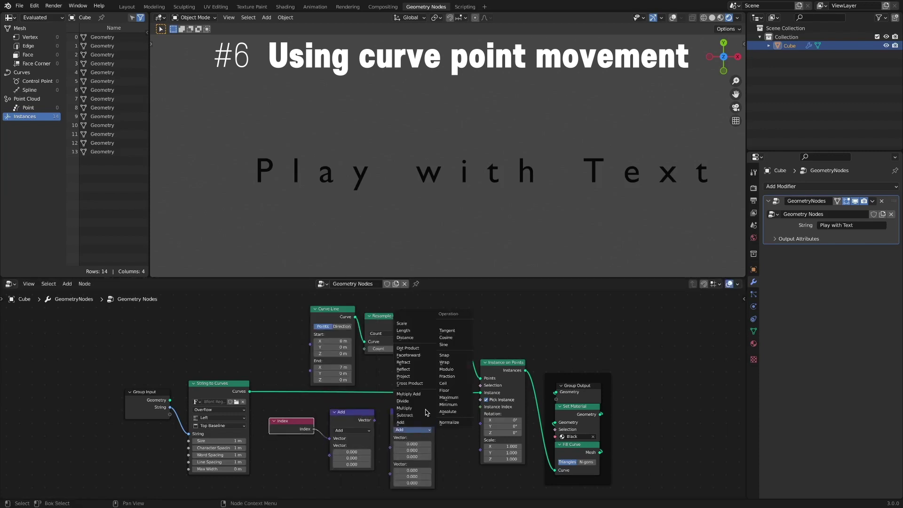
pyautogui.click(466, 346)
pyautogui.moveTo(390, 448); pyautogui.dragTo(394, 439)
pyautogui.moveTo(418, 411); pyautogui.dragTo(410, 412)
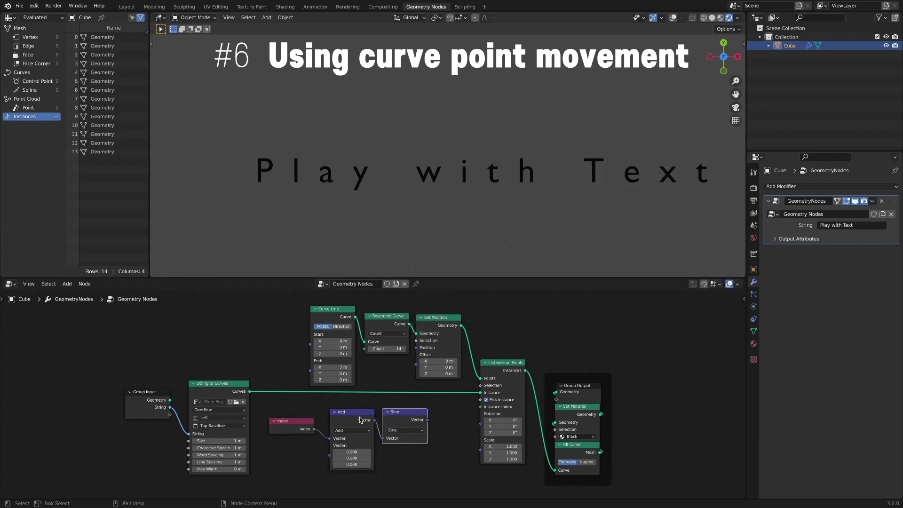
# Connect Sine to the Offset of Set Position and sweep the Add node's Y value to 0.4
pyautogui.moveTo(341, 415)
pyautogui.mouseDown()
pyautogui.moveTo(297, 422)
pyautogui.moveTo(345, 411)
pyautogui.mouseUp()
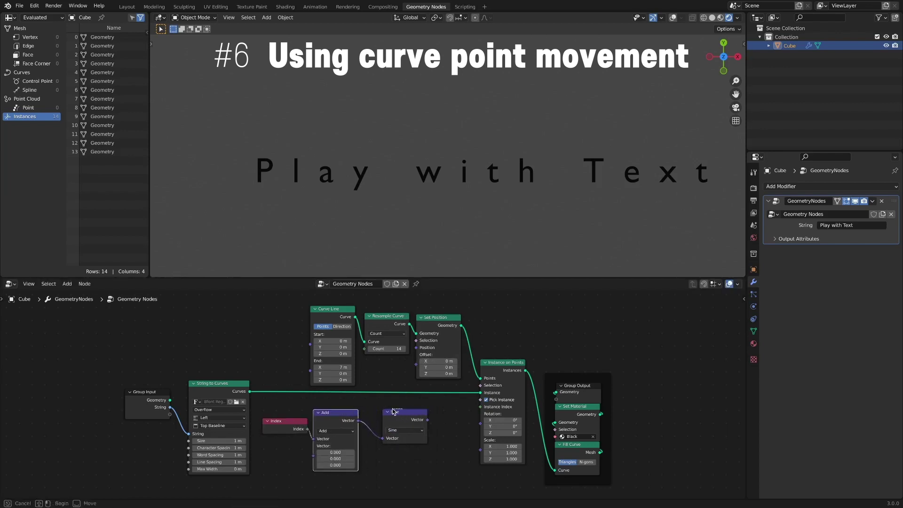
pyautogui.moveTo(426, 418); pyautogui.dragTo(410, 420)
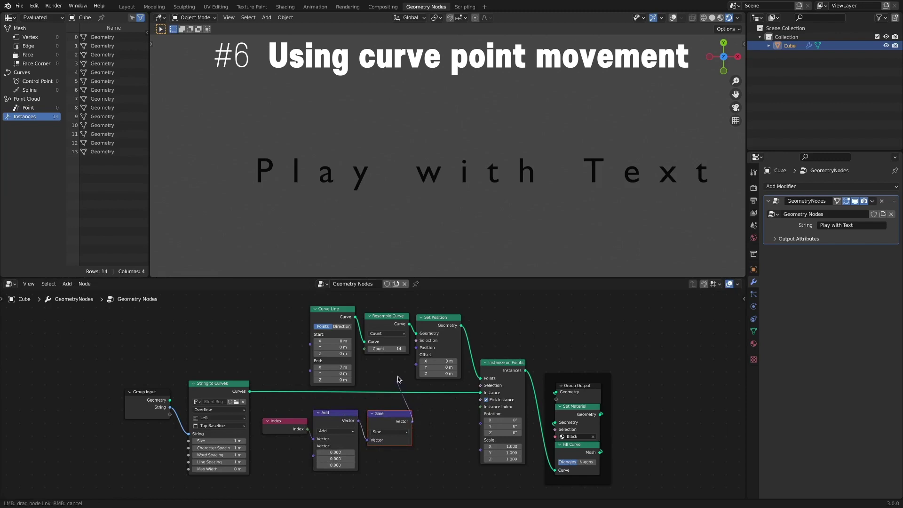
pyautogui.moveTo(418, 367); pyautogui.dragTo(418, 367)
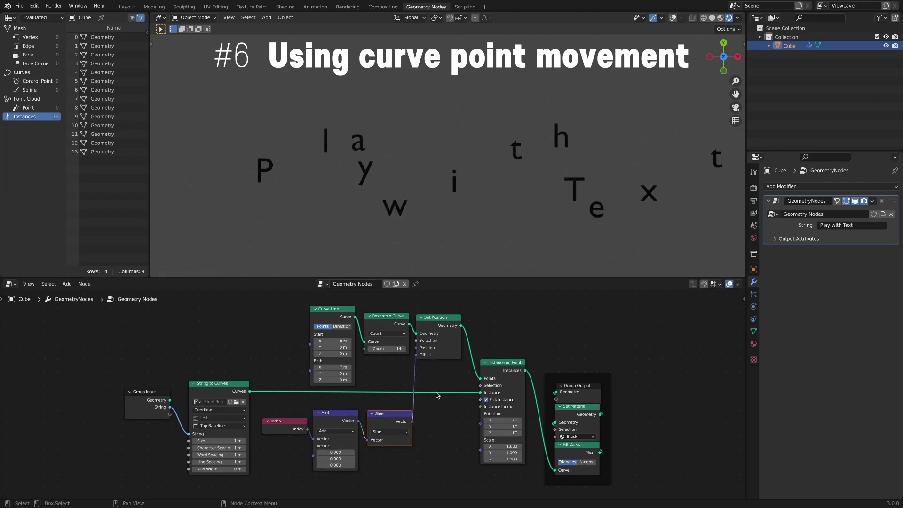
pyautogui.moveTo(332, 458); pyautogui.dragTo(378, 452)
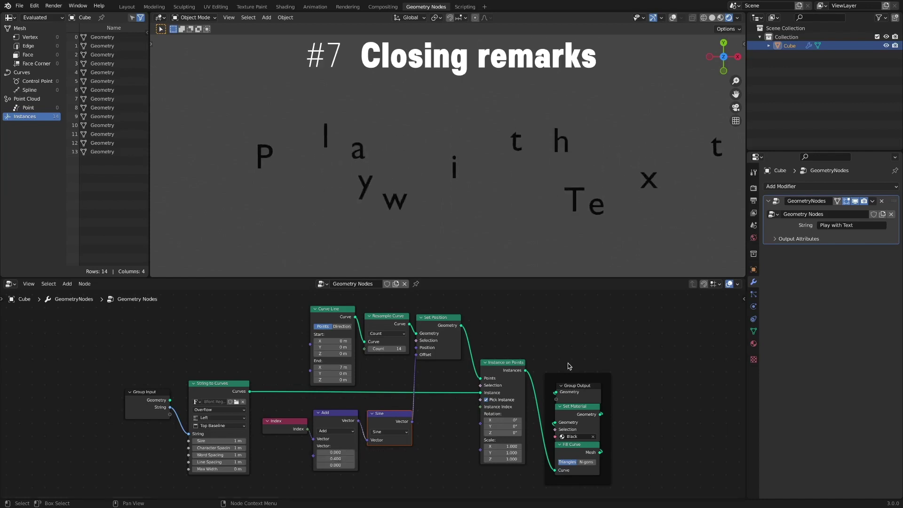
# Spread the nodes apart to open a gap between Sine and Set Position, and set the Add node's Y value to 0.2
pyautogui.moveTo(568, 377); pyautogui.dragTo(640, 366)
pyautogui.moveTo(512, 365); pyautogui.dragTo(577, 364)
pyautogui.moveTo(447, 320); pyautogui.dragTo(510, 323)
pyautogui.moveTo(571, 361); pyautogui.dragTo(573, 348)
pyautogui.moveTo(331, 458)
pyautogui.mouseDown()
pyautogui.moveTo(365, 456)
pyautogui.moveTo(327, 458)
pyautogui.mouseUp()
pyautogui.moveTo(287, 425); pyautogui.dragTo(278, 426)
pyautogui.moveTo(343, 416); pyautogui.dragTo(337, 417)
pyautogui.moveTo(386, 416); pyautogui.dragTo(379, 415)
# Duplicate Sine, insert the copy as Multiply between Sine and Set Position's Offset, and raise its Y value to 2.6
pyautogui.hotkey('shift', 'd')
pyautogui.click(450, 395)
pyautogui.click(464, 411)
pyautogui.click(461, 391)
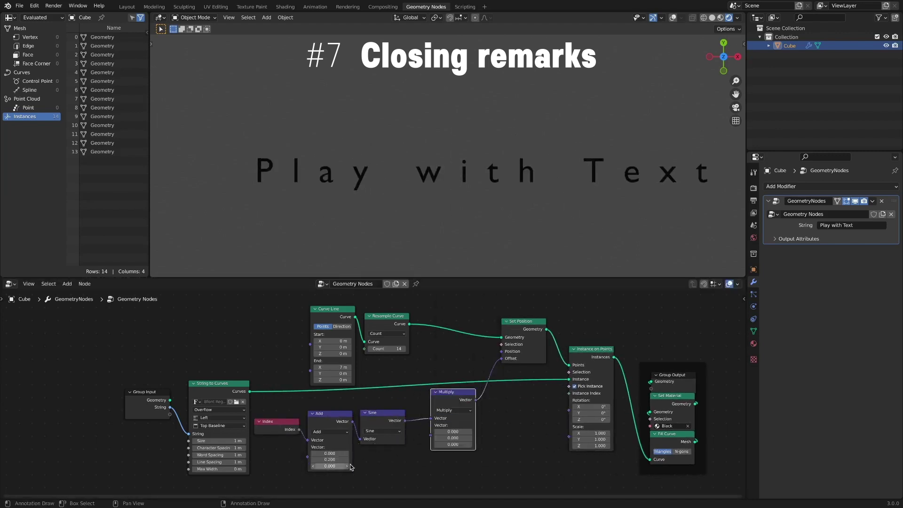
pyautogui.moveTo(449, 438); pyautogui.dragTo(469, 438)
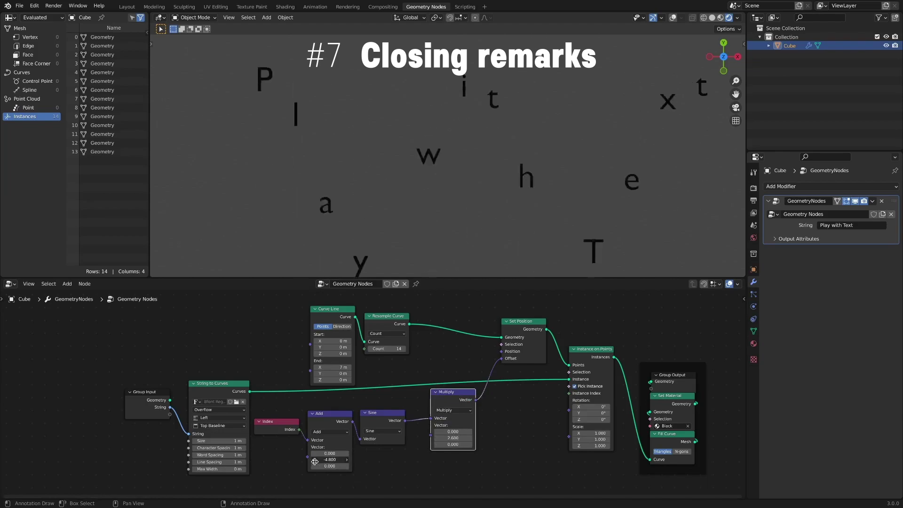